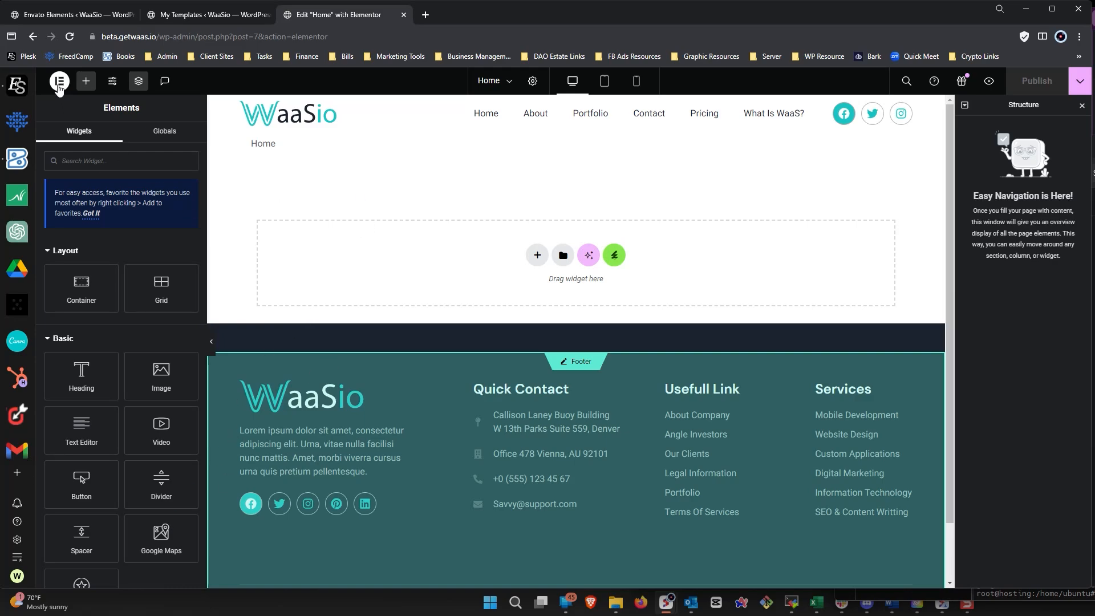
Set the site's default page layout to Elementor Full Width, save the site settings and return to the editor
left_click(113, 80)
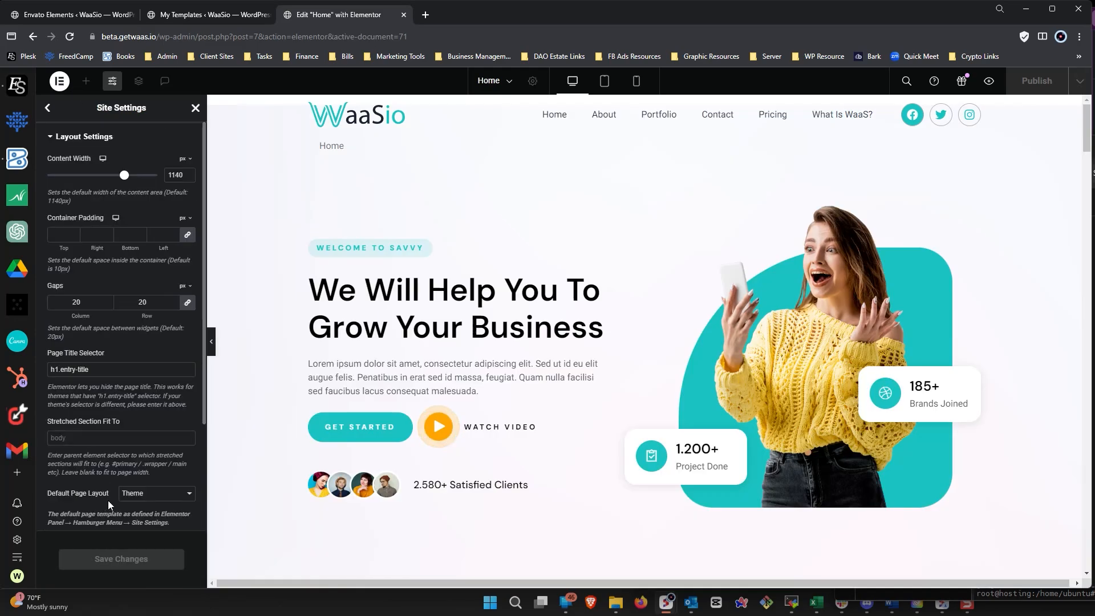
scroll(108, 501, "down", 1)
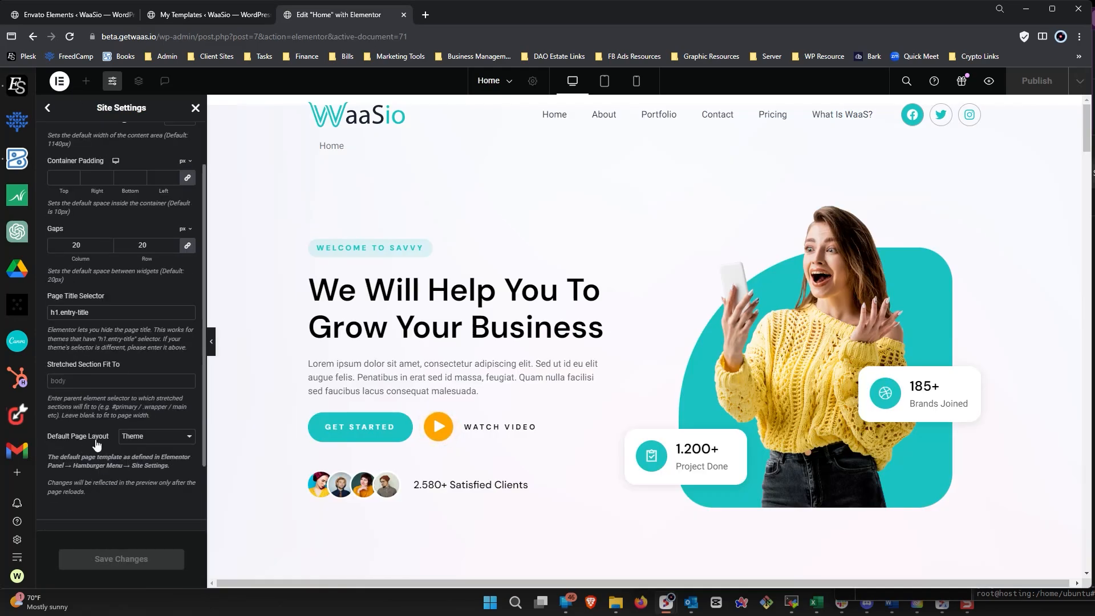
left_click(146, 443)
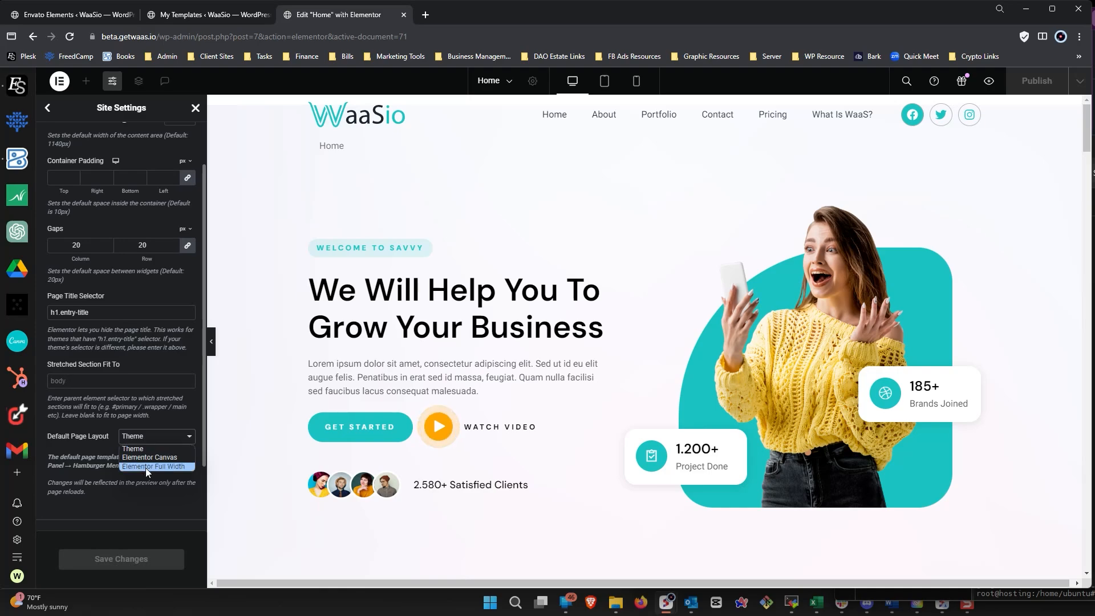
left_click(63, 477)
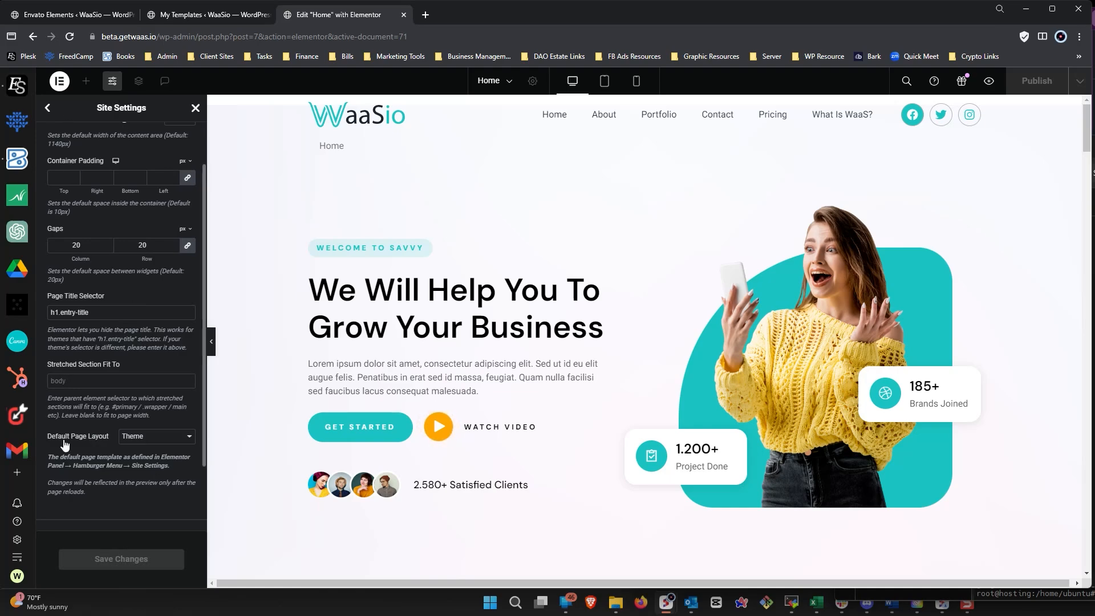
left_click(152, 439)
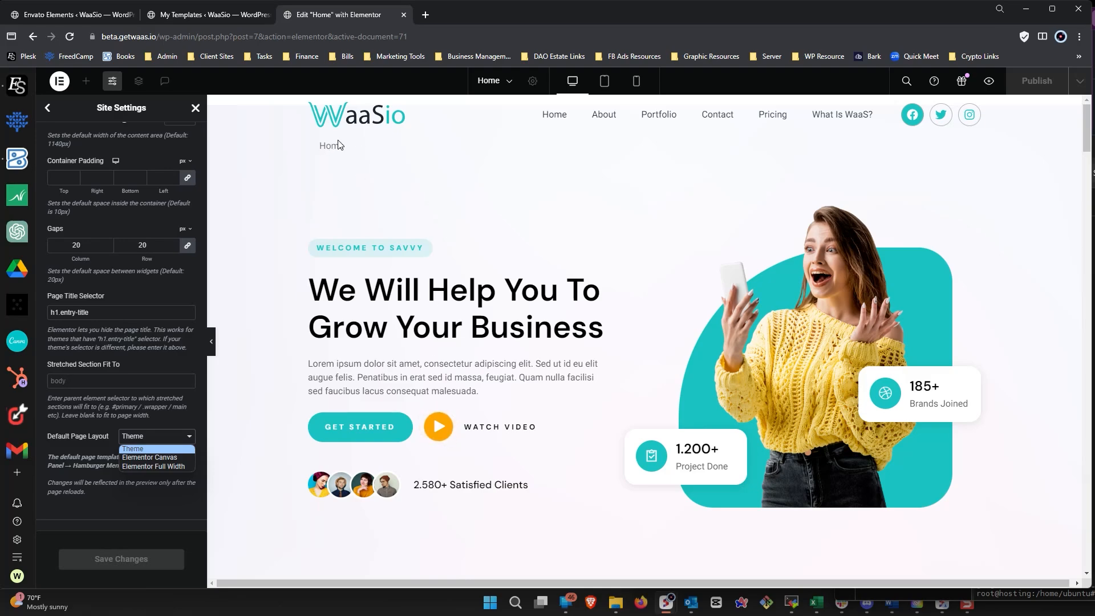
left_click(155, 466)
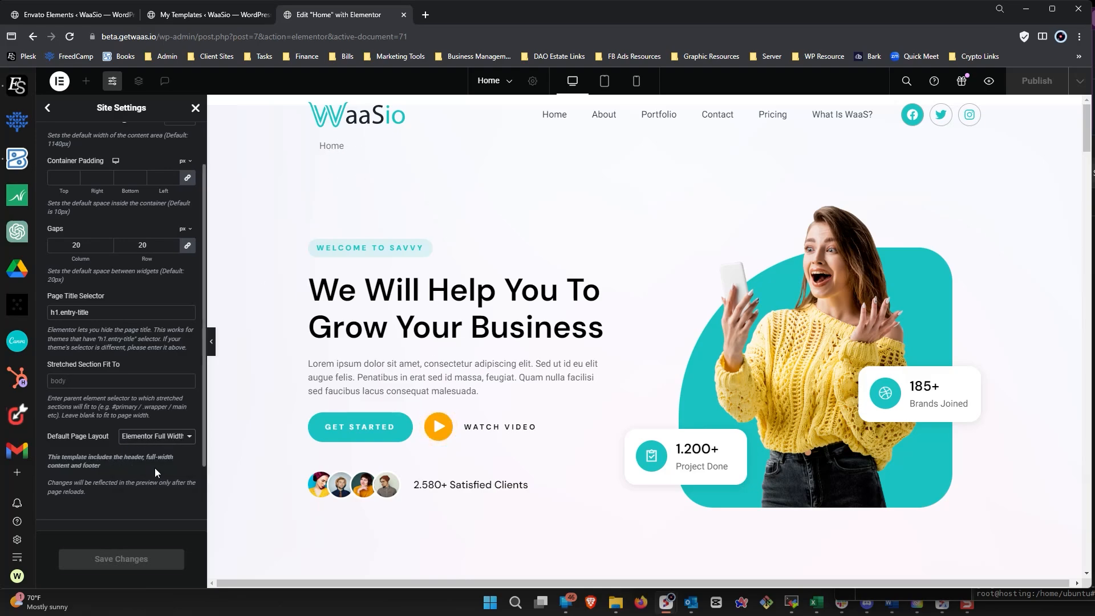
left_click(126, 559)
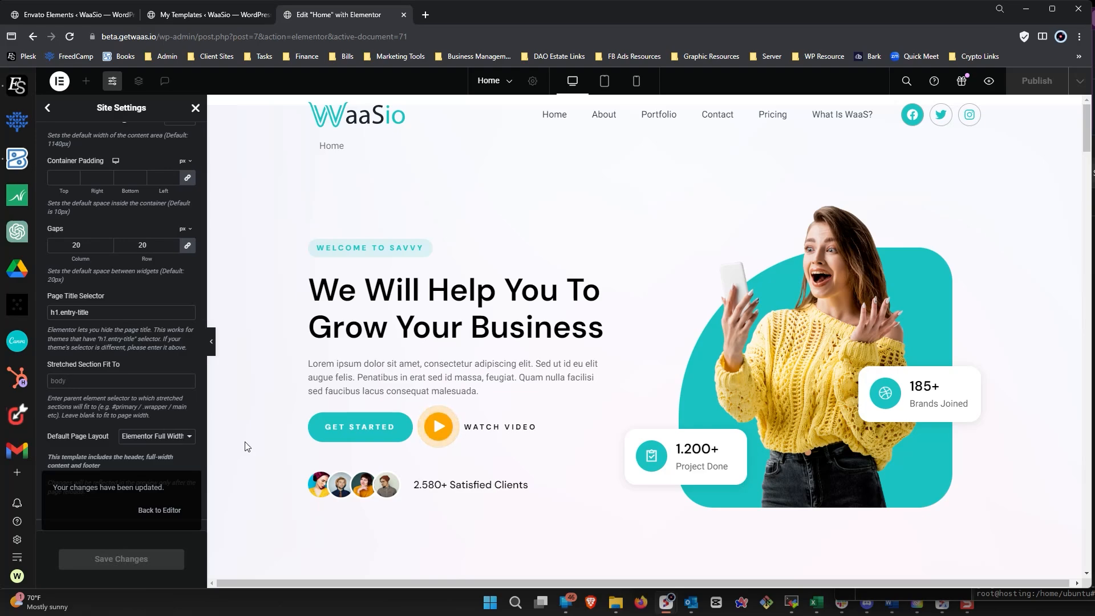
left_click(194, 109)
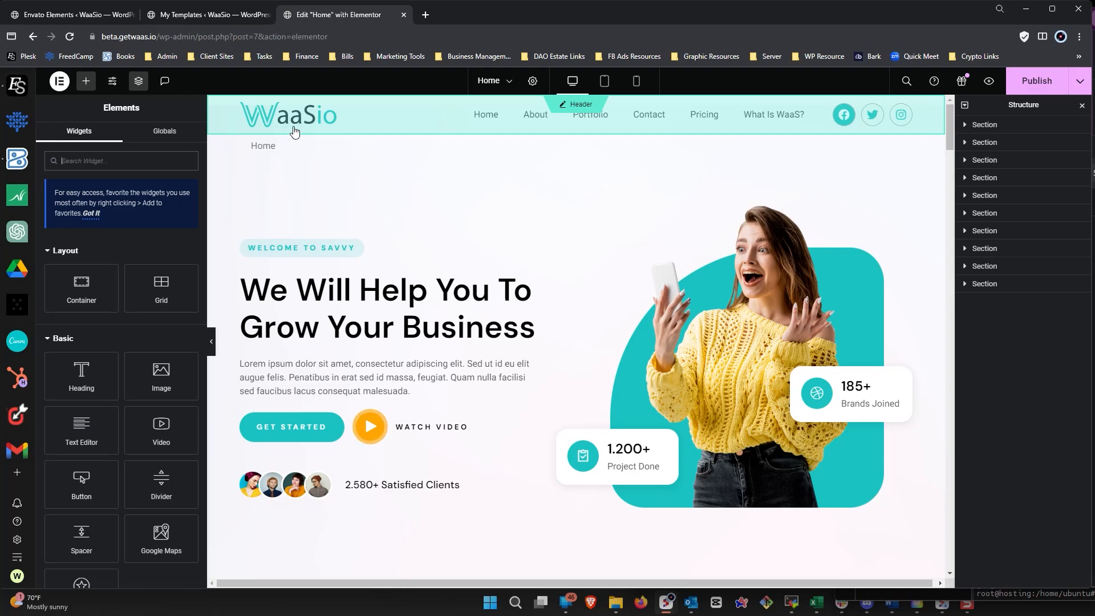
Publish the Home page after checking its first section's advanced settings, and reload the editor
left_click(984, 125)
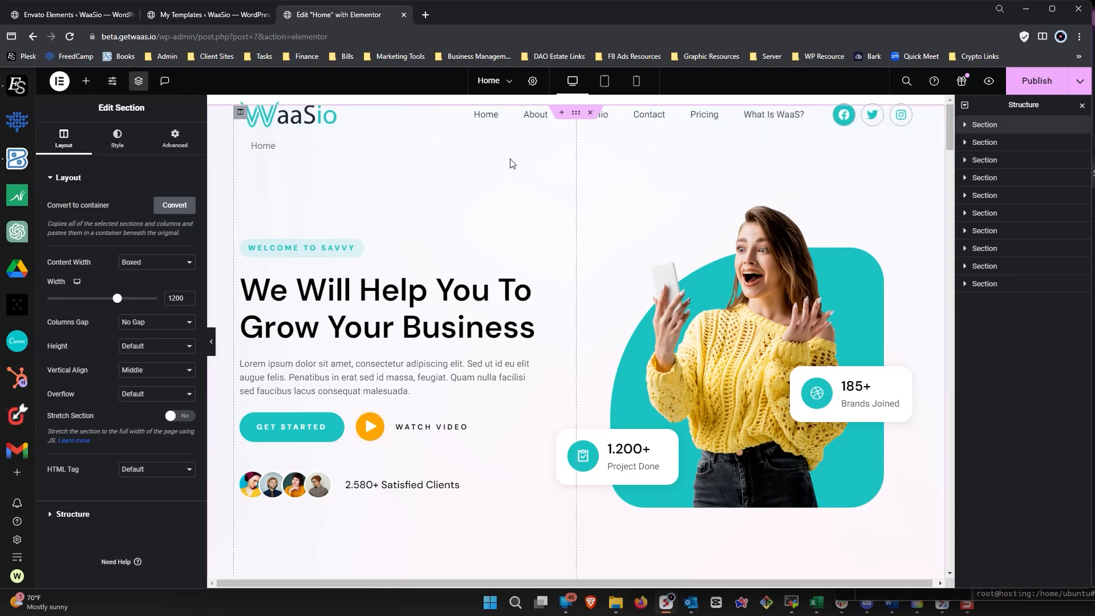
left_click(175, 140)
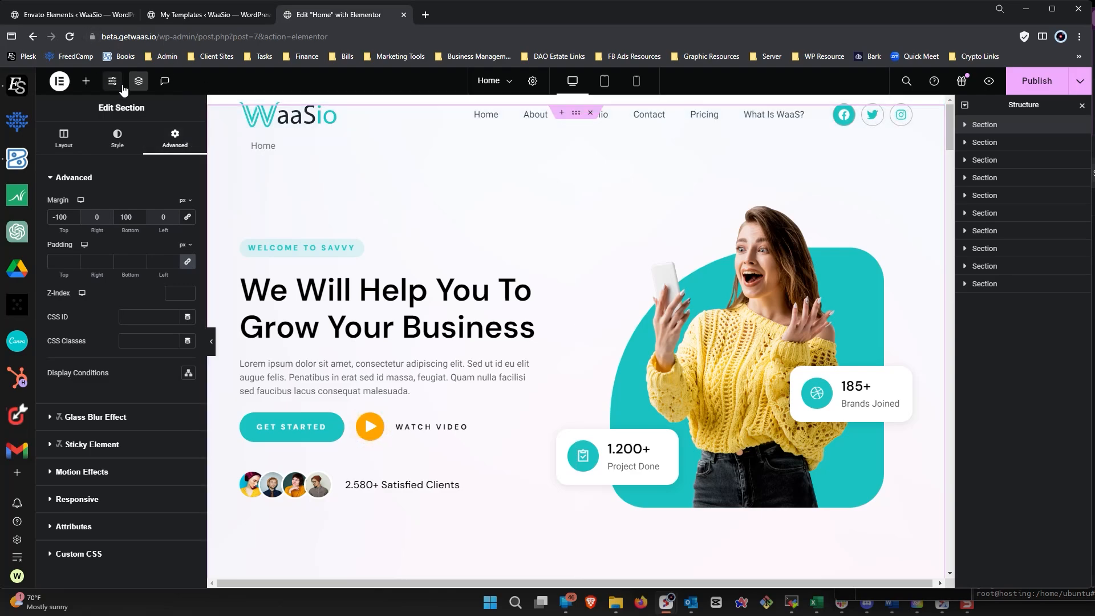
left_click(1038, 80)
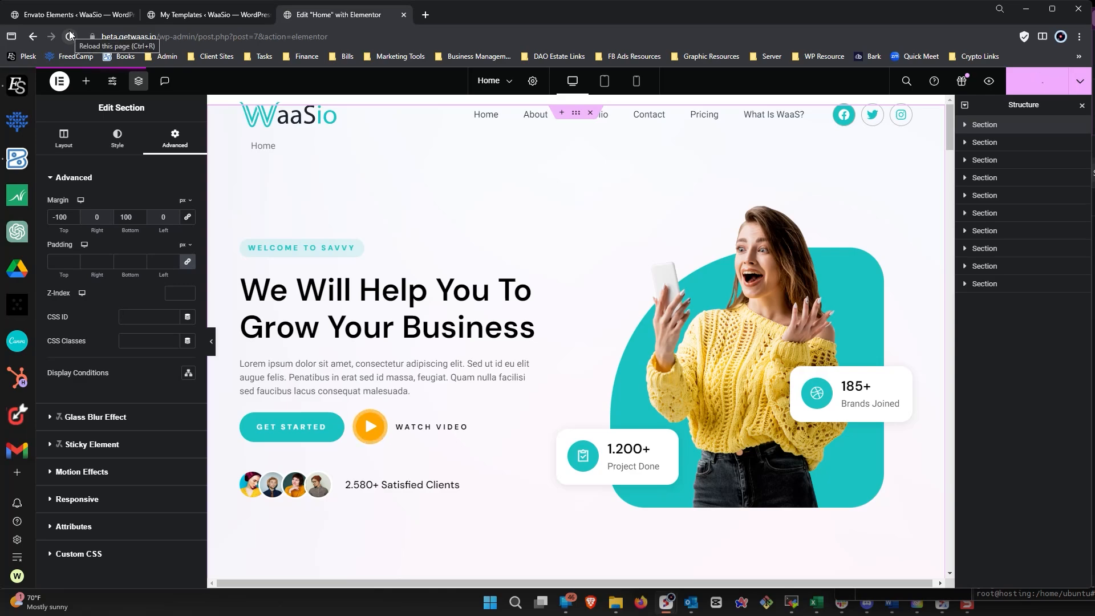
left_click(70, 36)
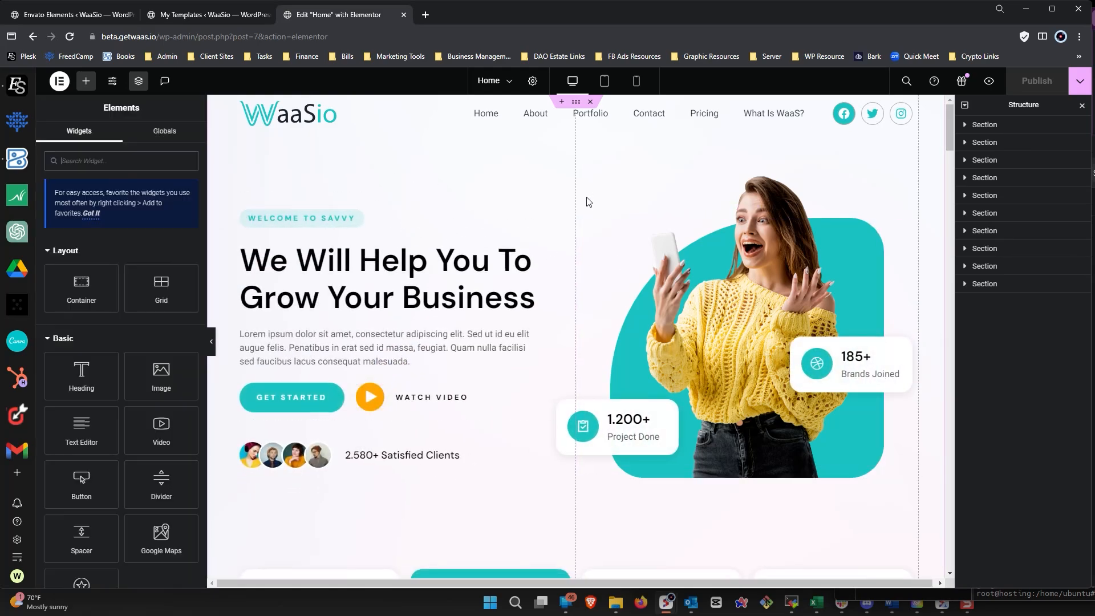
Examine the reloaded Home page's sections from the header down to the footer
scroll(620, 309, "down", 5)
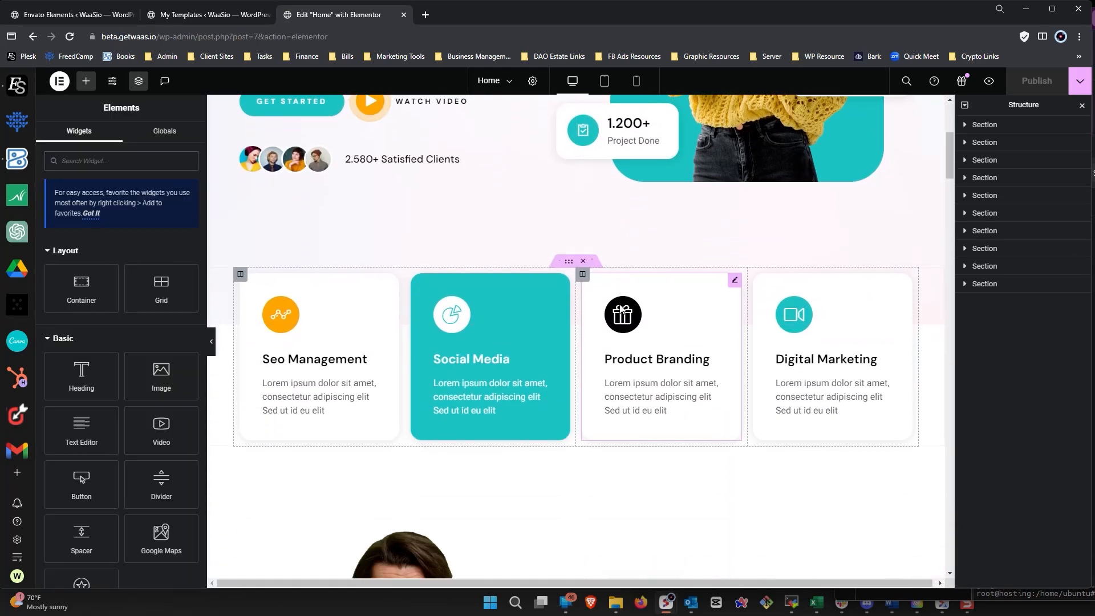
scroll(618, 307, "down", 3)
scroll(616, 307, "up", 8)
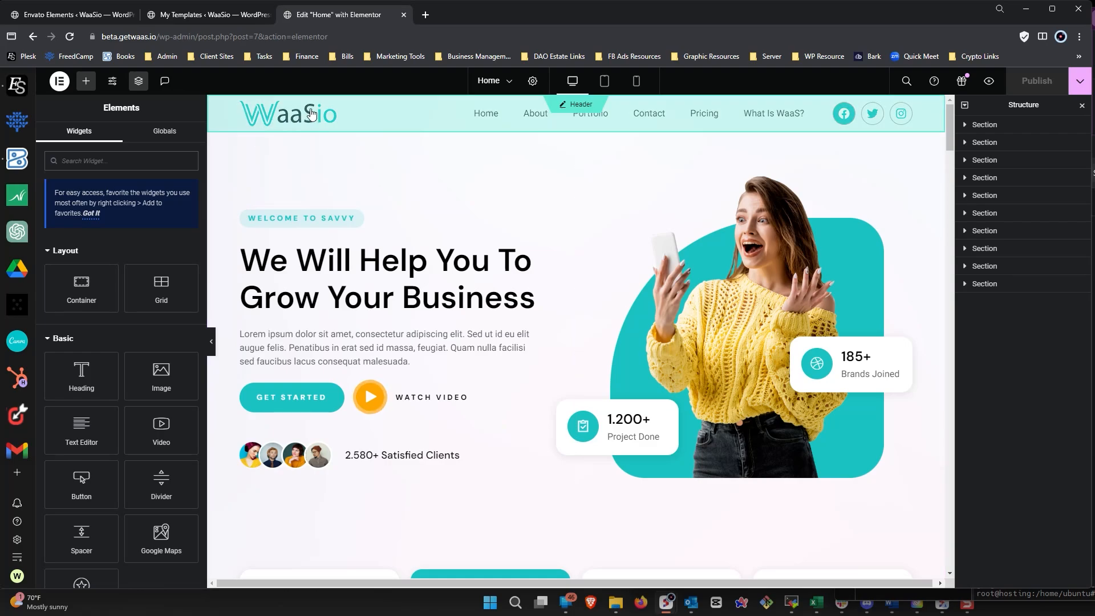
scroll(463, 334, "down", 5)
scroll(464, 335, "down", 10)
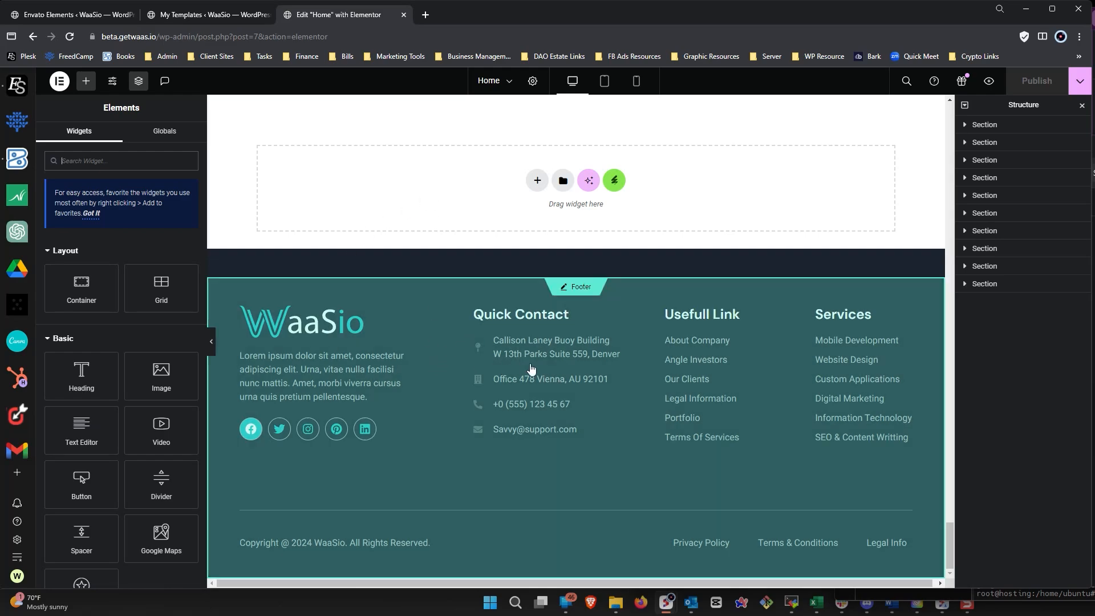
scroll(623, 346, "up", 20)
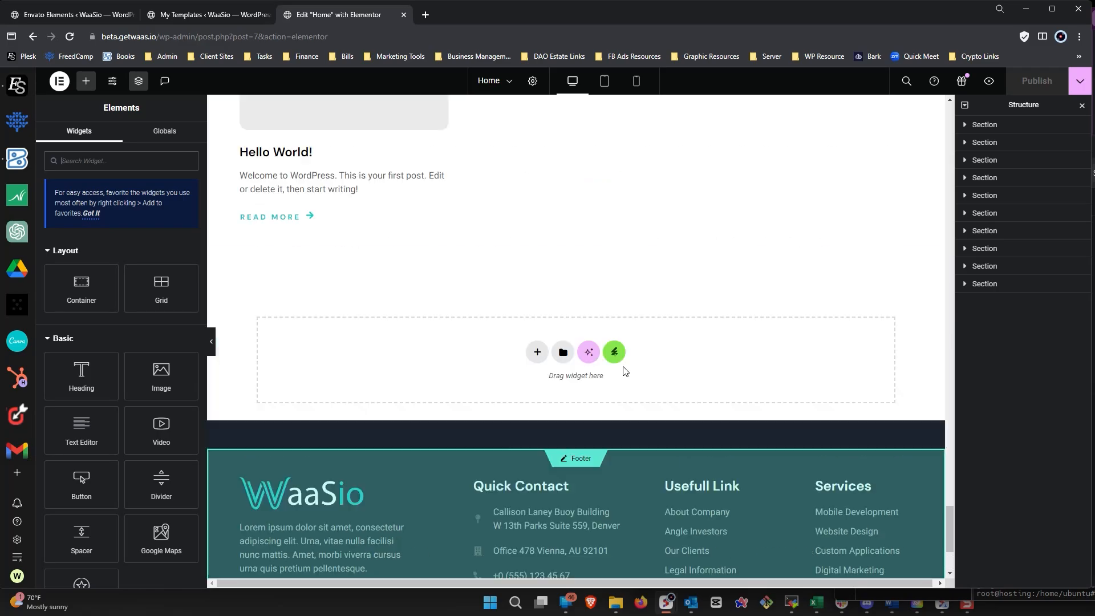
scroll(612, 380, "up", 10)
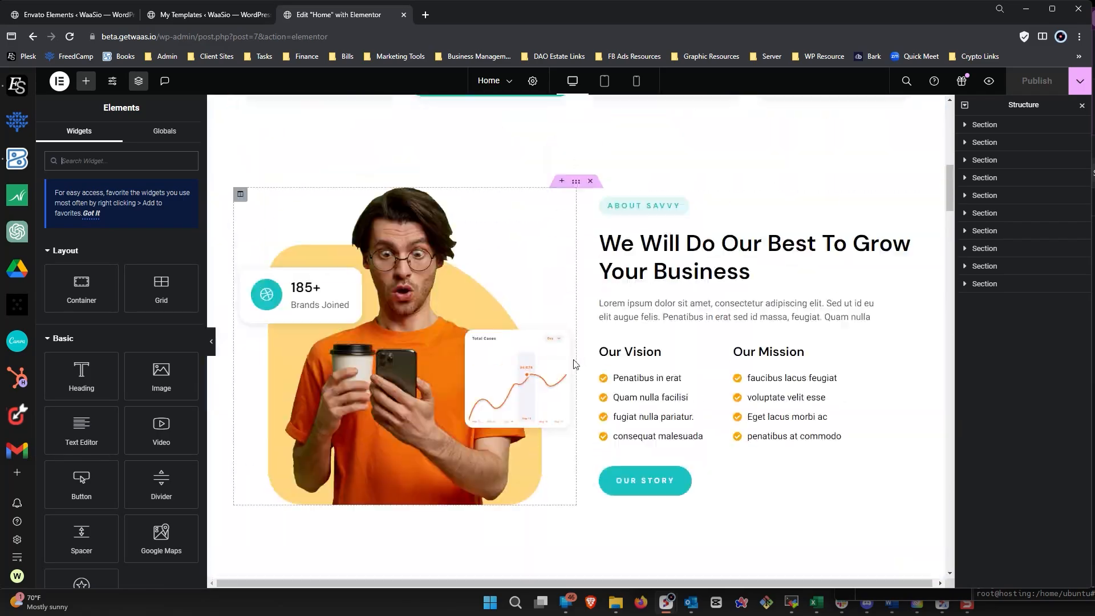
Open the header template for editing and rename its section as Header Home
left_click(469, 122)
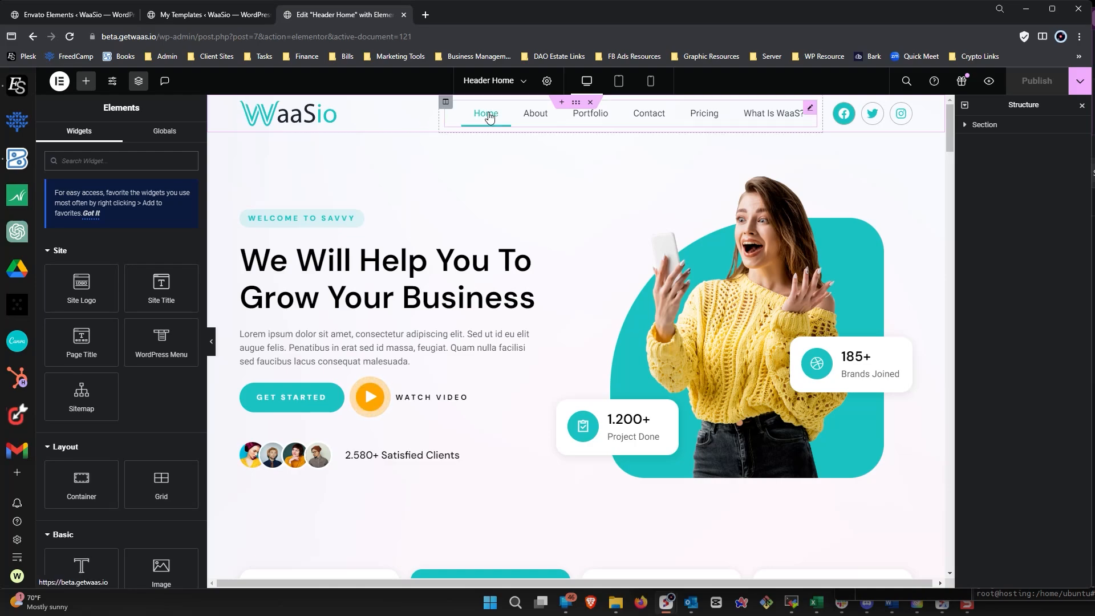
left_click(1080, 81)
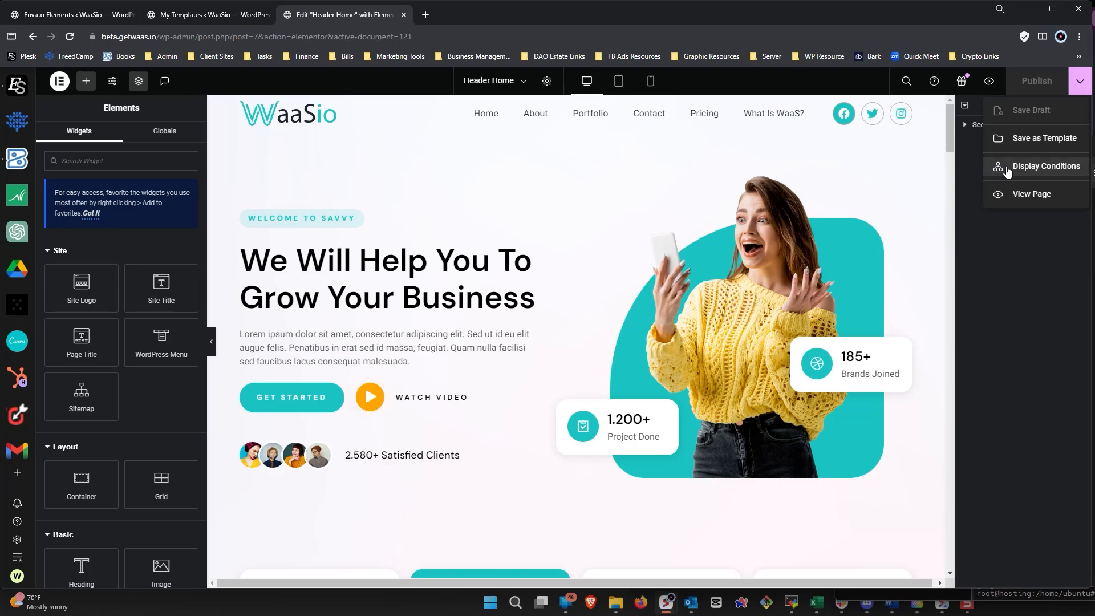
left_click(1043, 266)
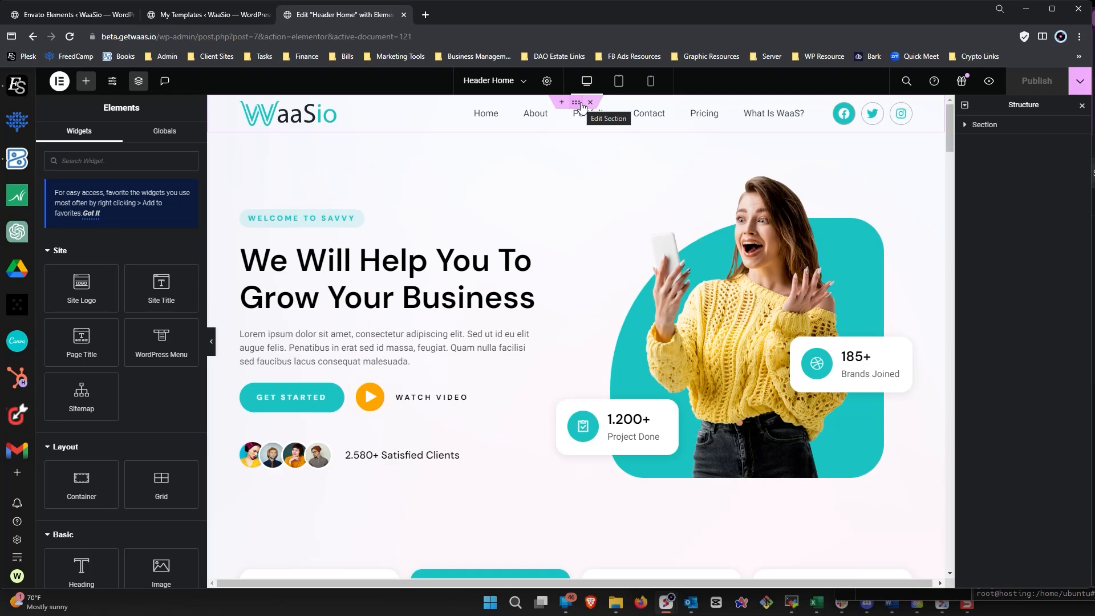
left_click(987, 126)
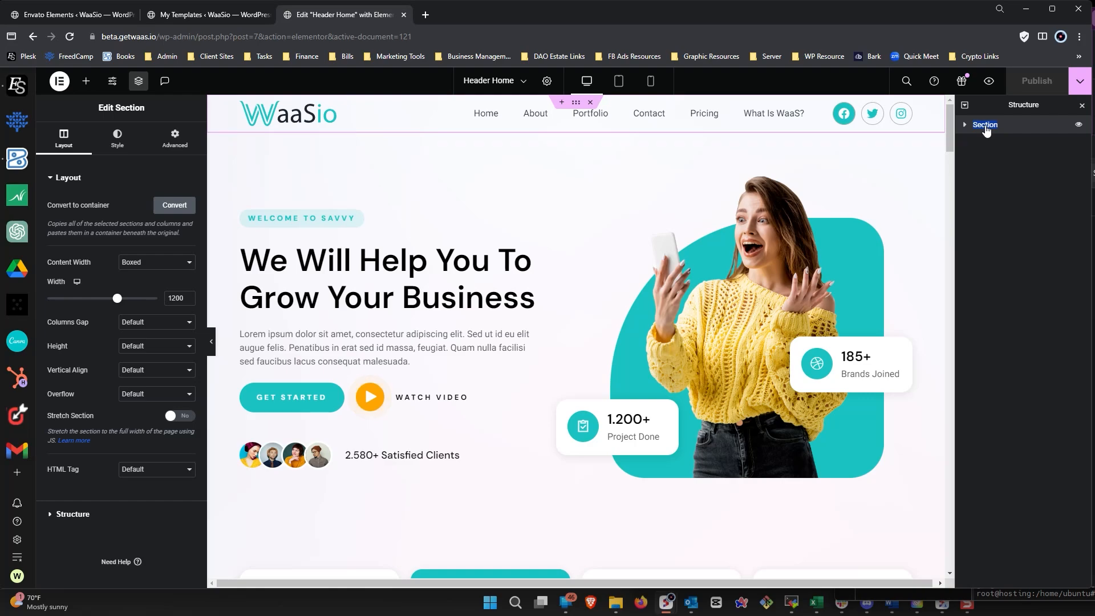
type("Header Home")
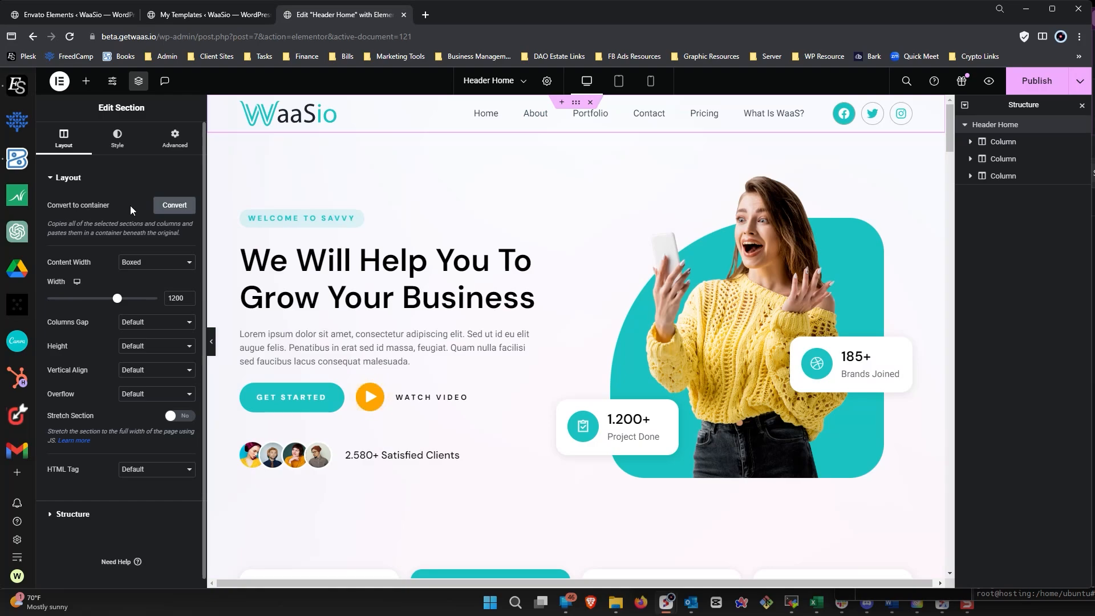
Convert the Header Home section to a container and duplicate the resulting container
left_click(173, 204)
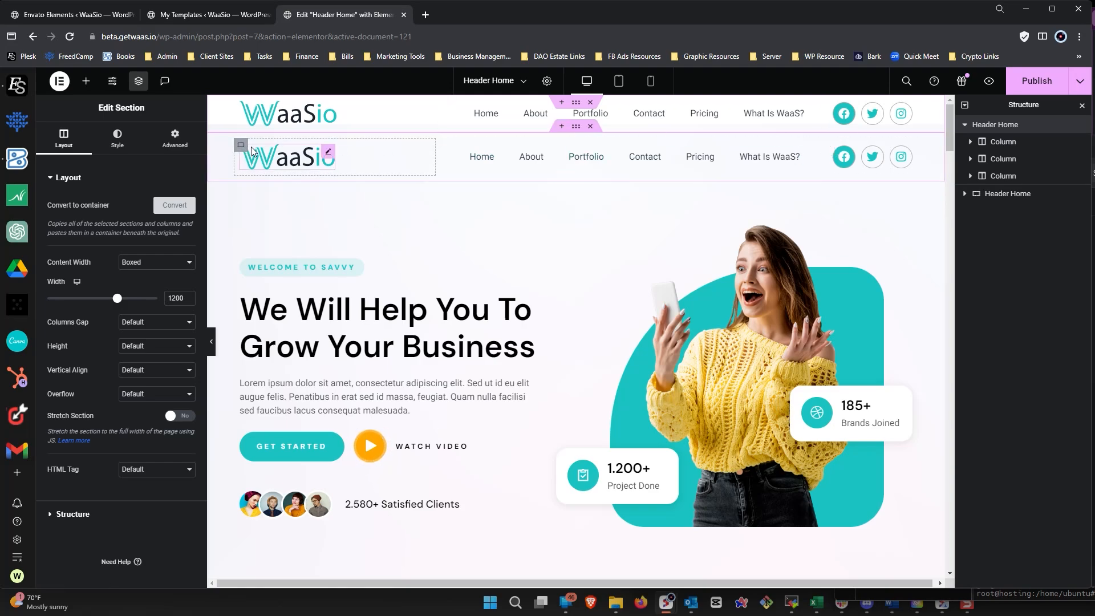
right_click(576, 126)
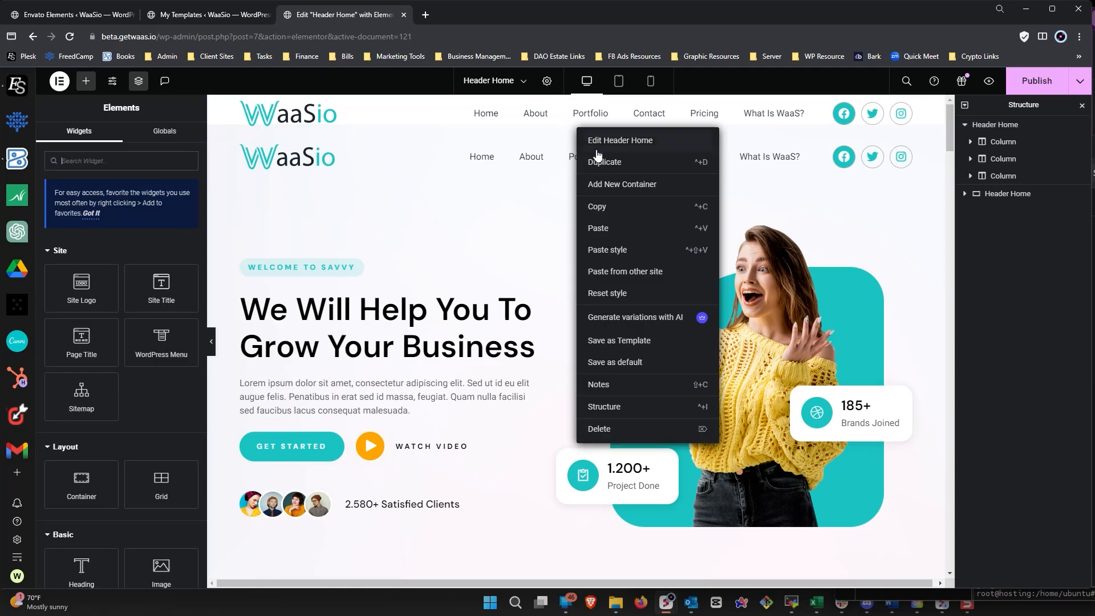
left_click(603, 164)
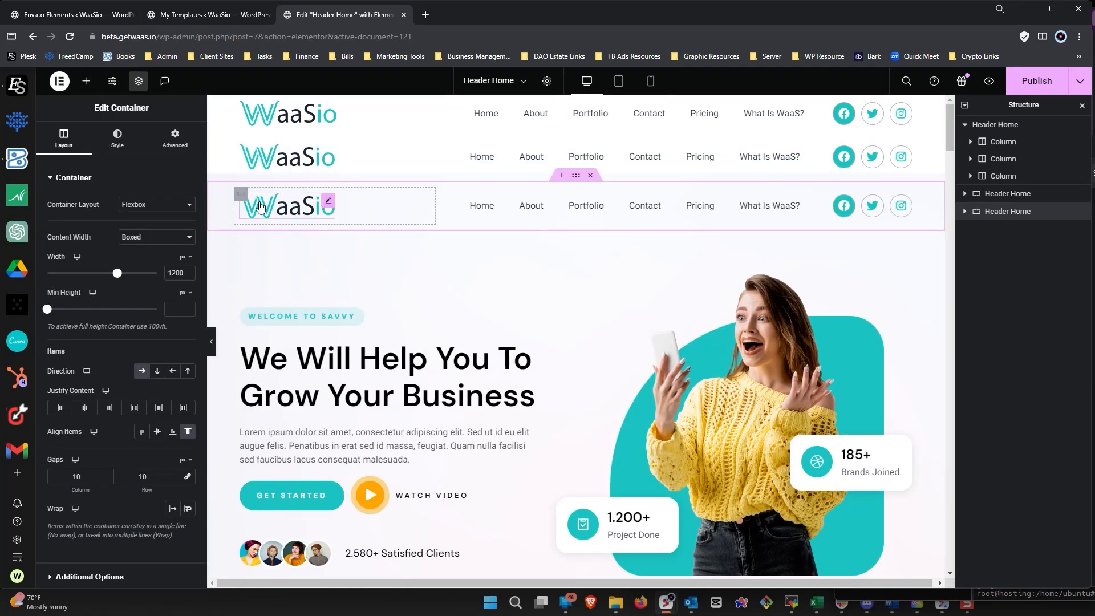
Move the logo image out of its inner container in the duplicated header and delete the emptied container
left_click_drag(328, 204, 244, 206)
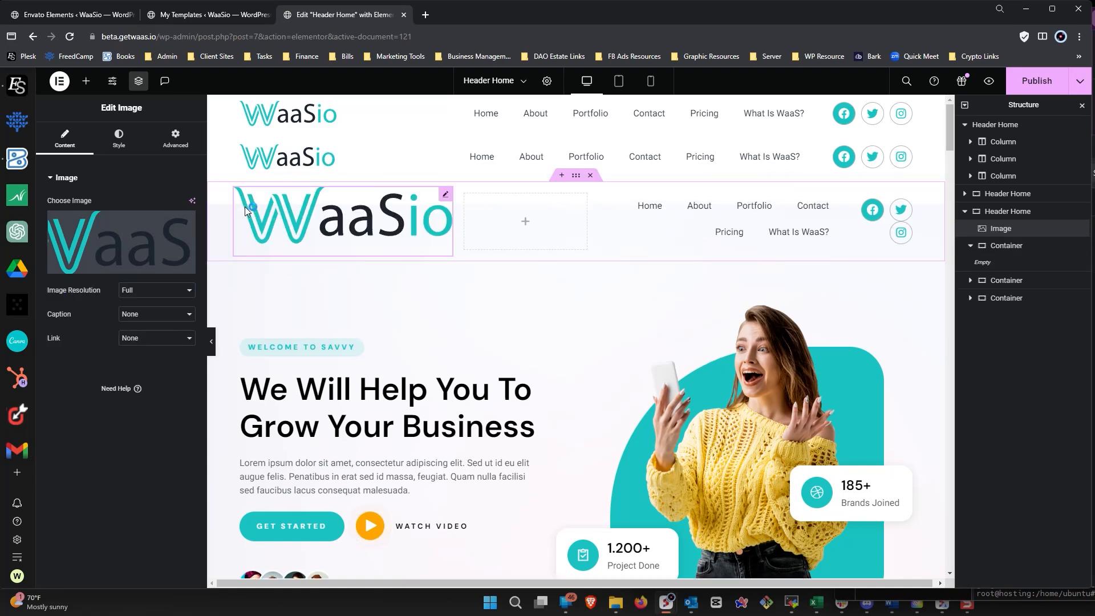
right_click(463, 197)
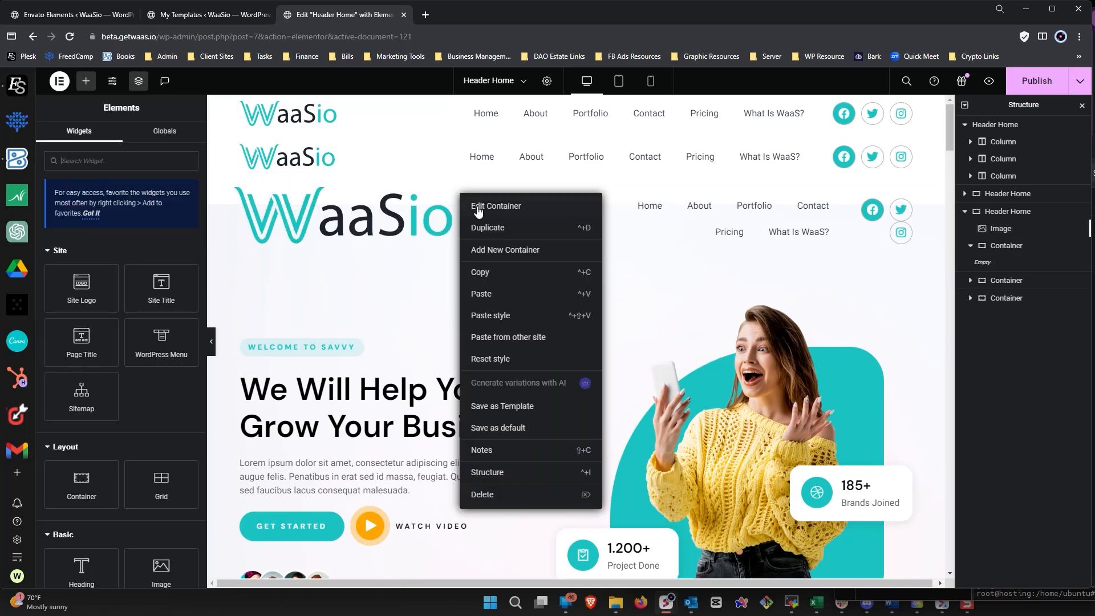
left_click(482, 493)
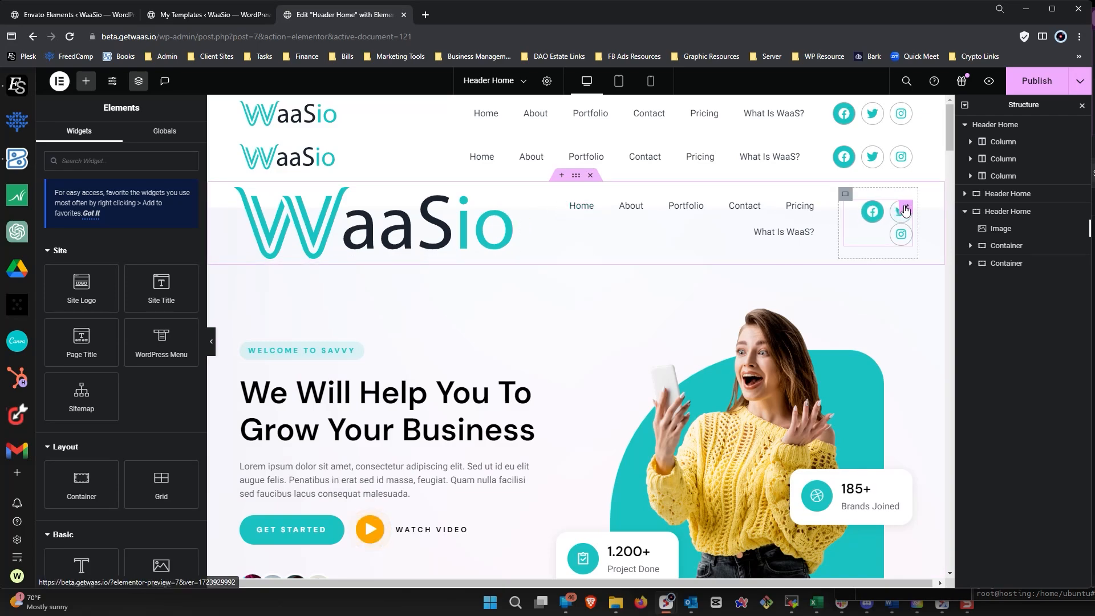
Move the social icons into the menu's container in the duplicated header and delete their emptied container
left_click_drag(881, 210, 832, 206)
right_click(847, 195)
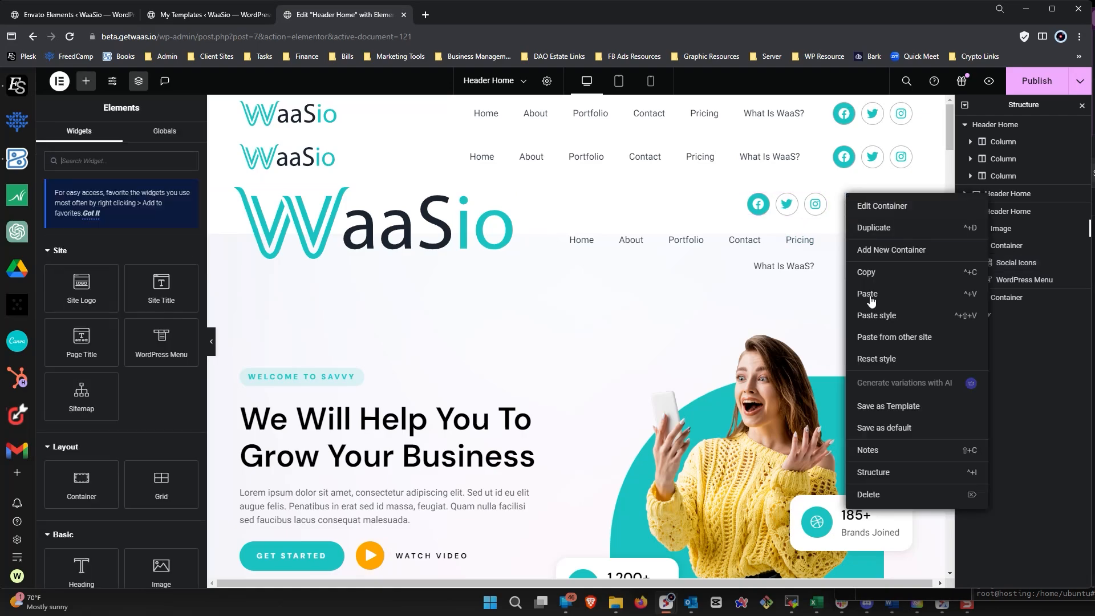
left_click(882, 495)
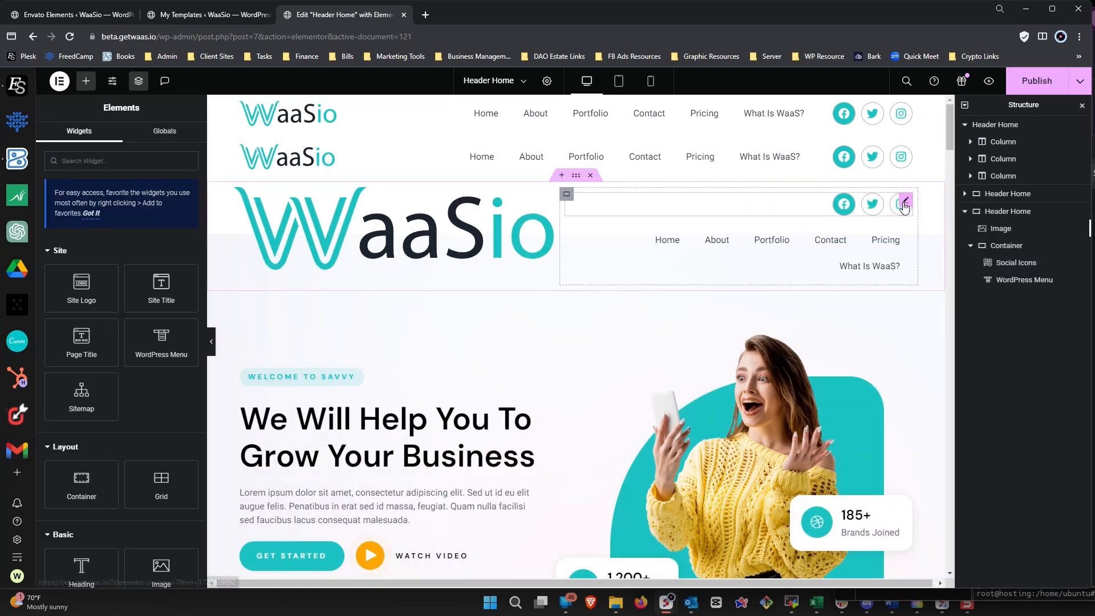
Place the social icons after the navigation menu and set their shared container's direction to horizontal row
left_click_drag(905, 206, 879, 269)
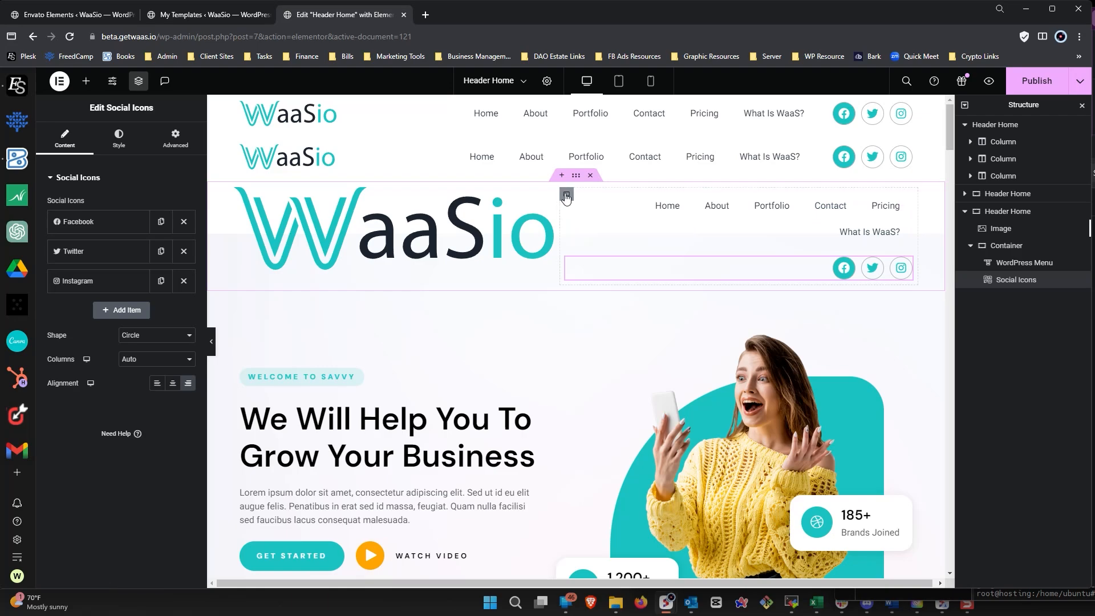
left_click(567, 196)
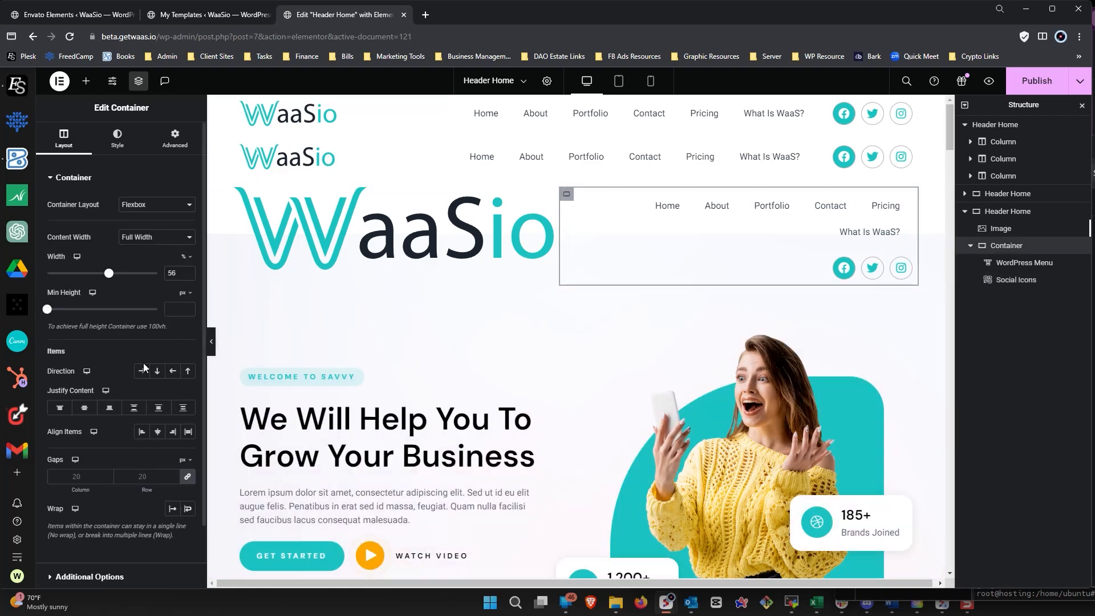
left_click(140, 372)
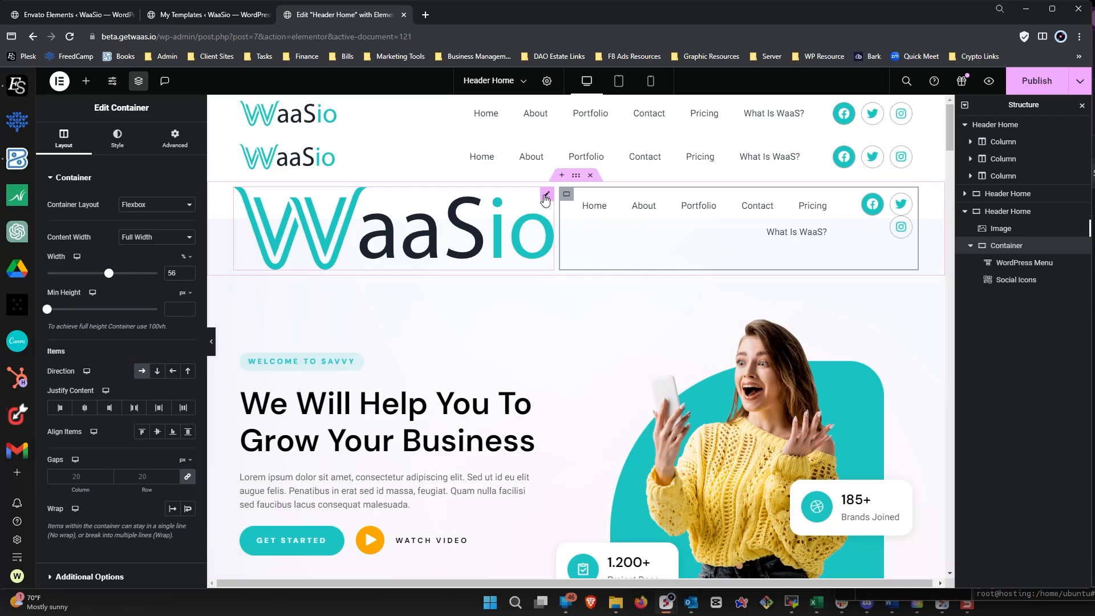
Set the logo image's width to 270 px with left alignment and narrow its element box to about 23.5%
left_click(546, 196)
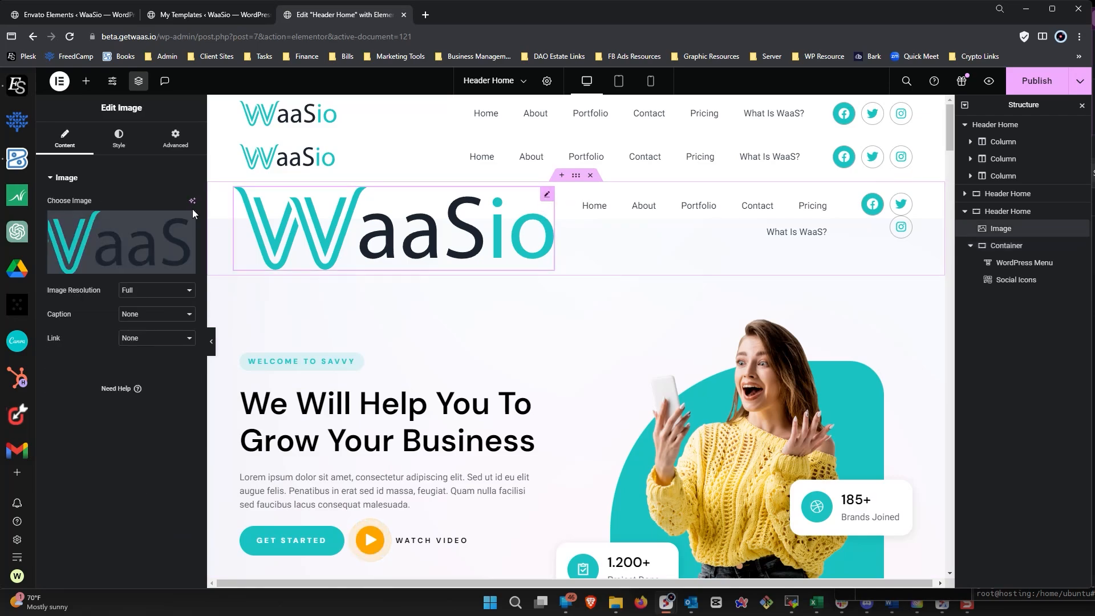
left_click(117, 139)
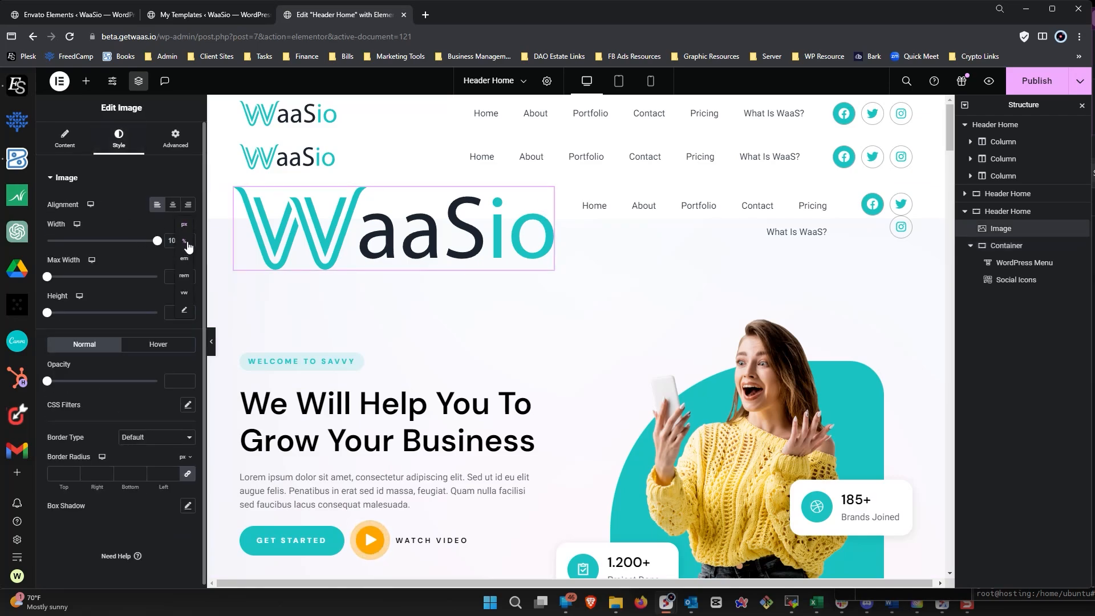
left_click(185, 226)
type("270")
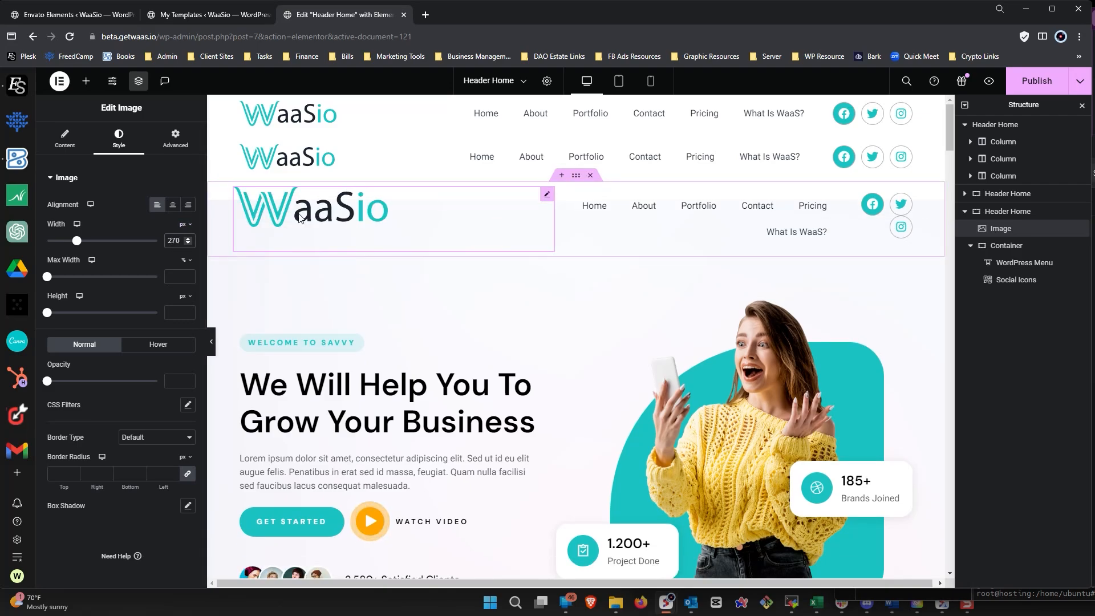
left_click(157, 207)
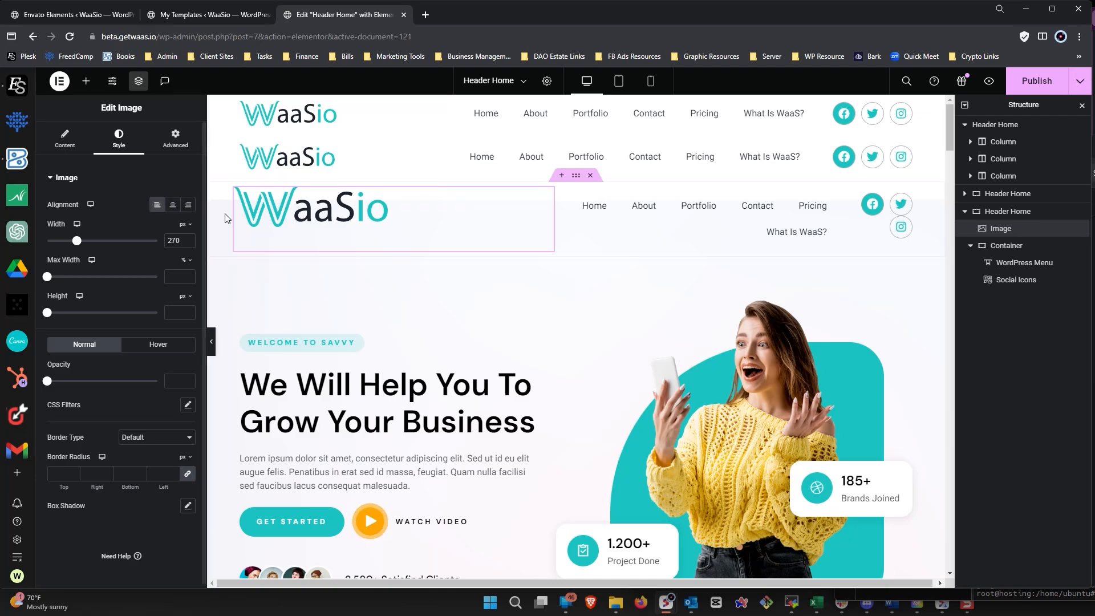
left_click_drag(548, 217, 407, 217)
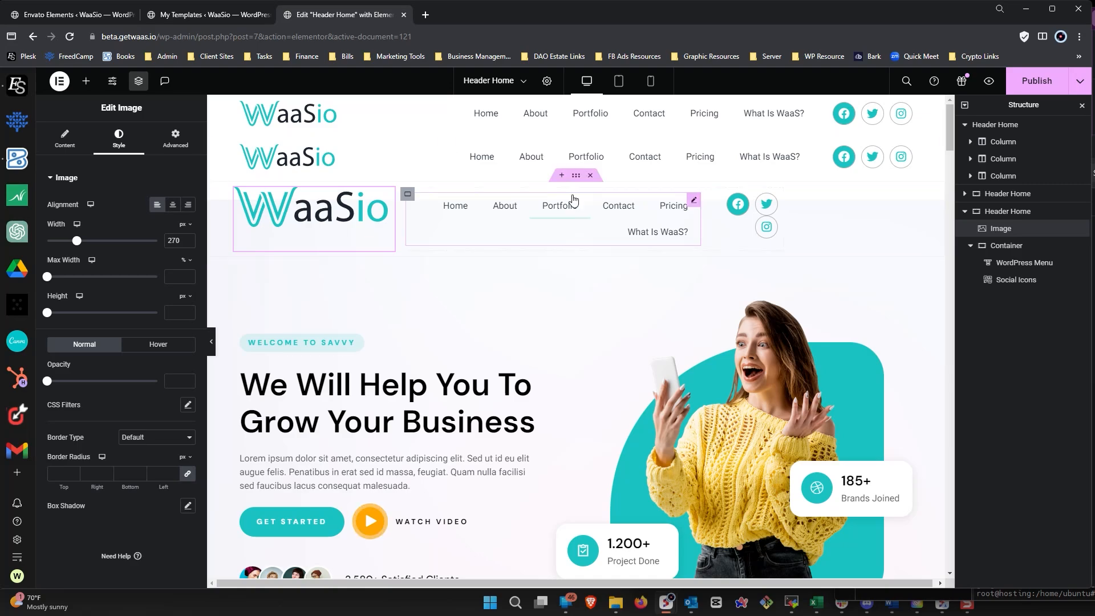
Align the items of the new outer Header Home container to the center
left_click(577, 177)
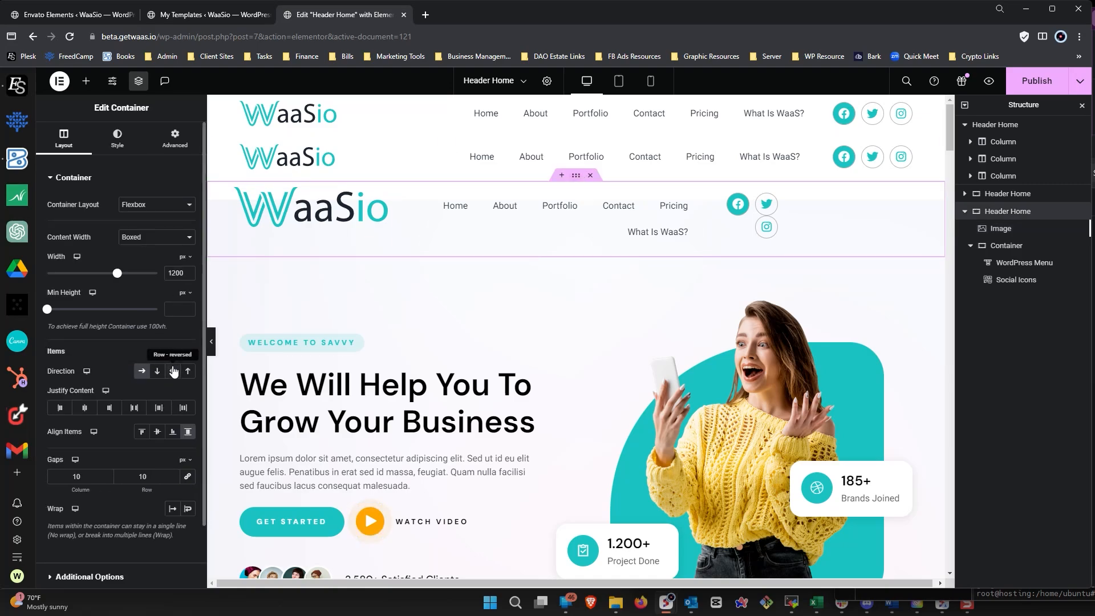
left_click(159, 432)
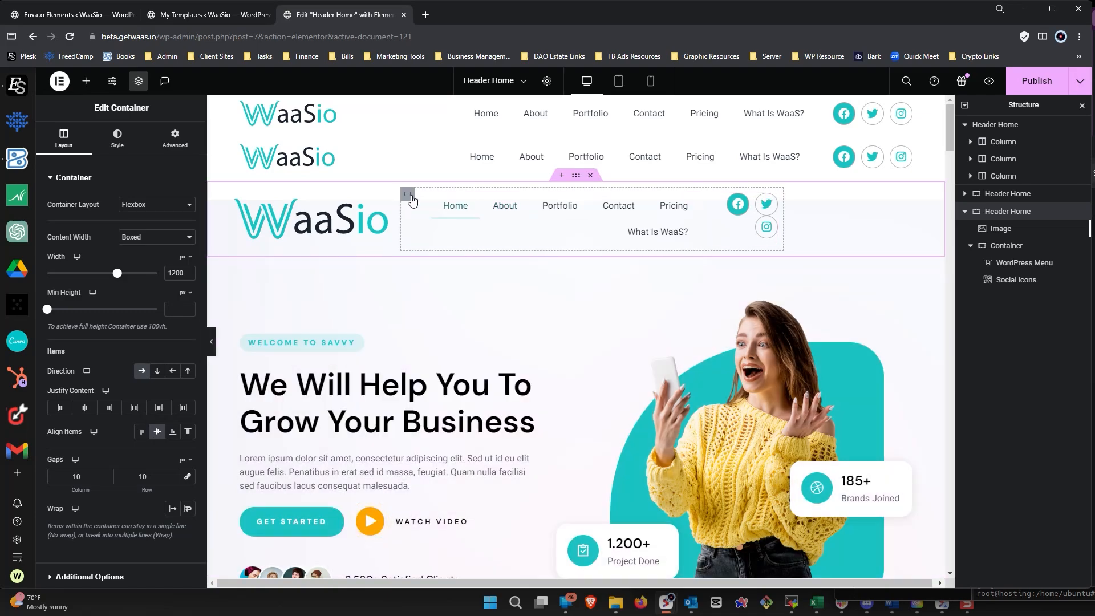
left_click(408, 195)
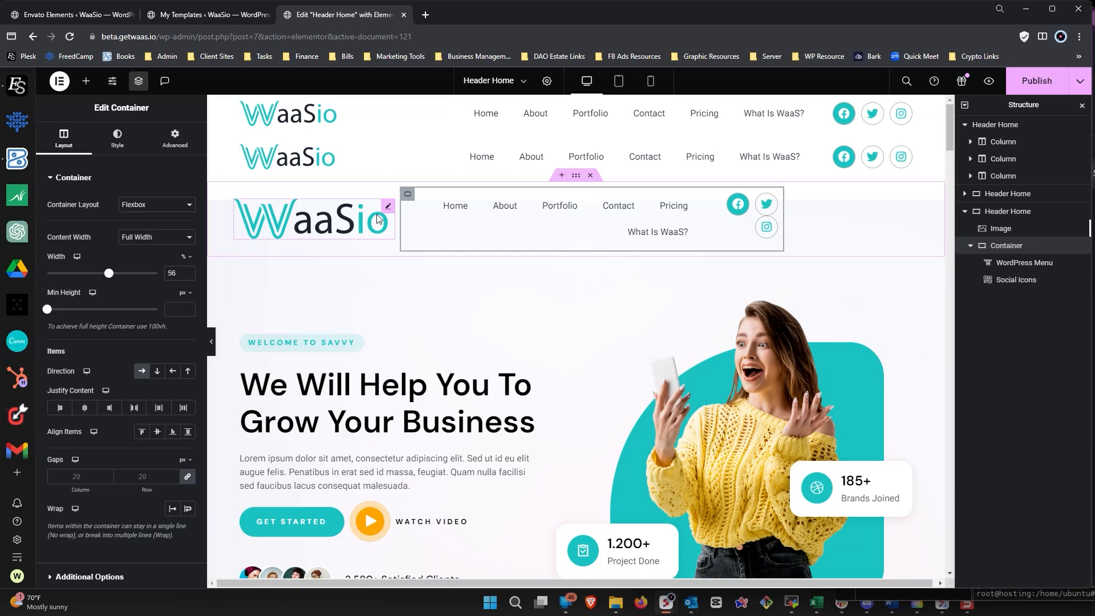
Set the logo image's custom element width to 30%
left_click(385, 210)
left_click(175, 139)
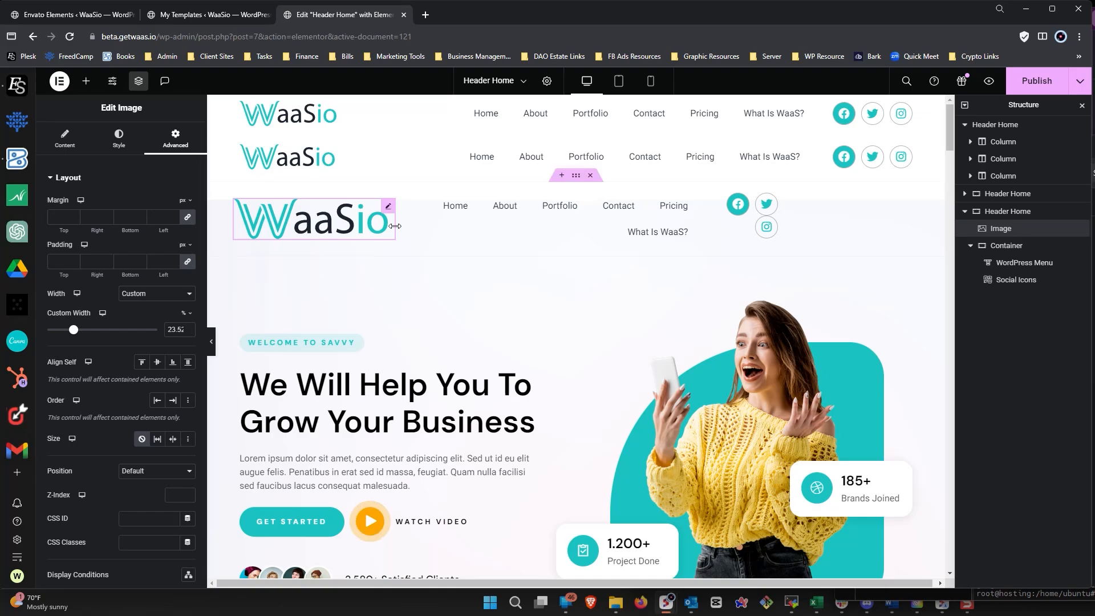
left_click_drag(395, 221, 463, 222)
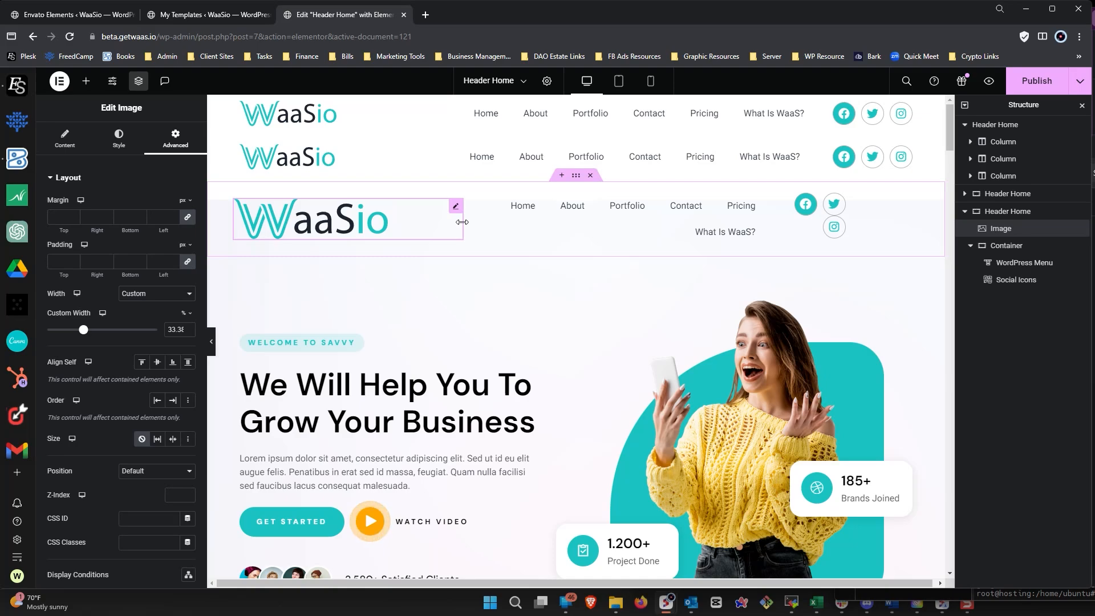
left_click_drag(463, 222, 443, 222)
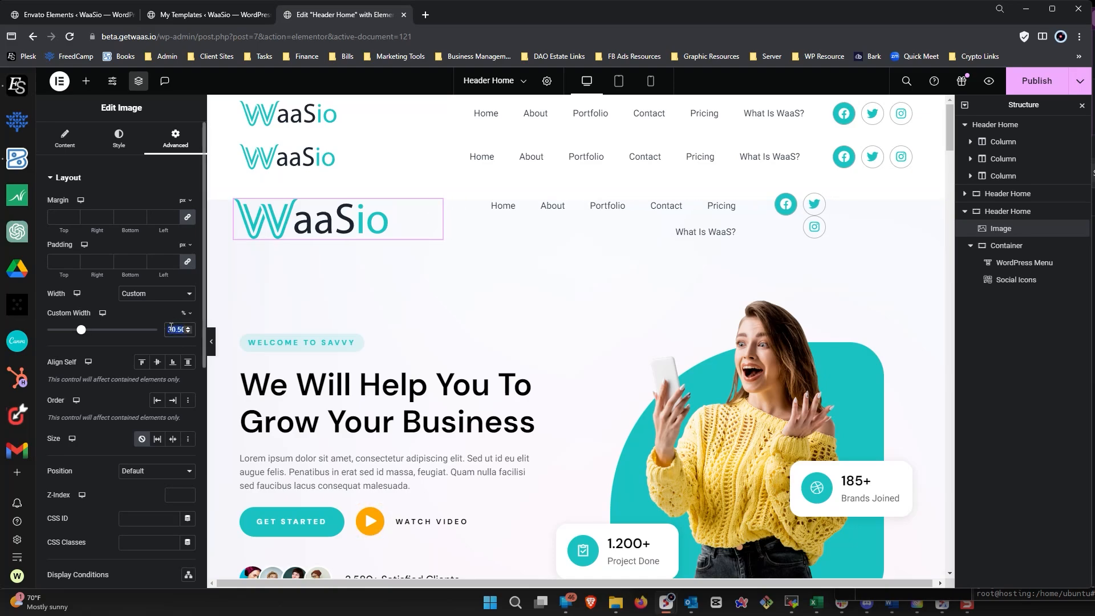
type("30")
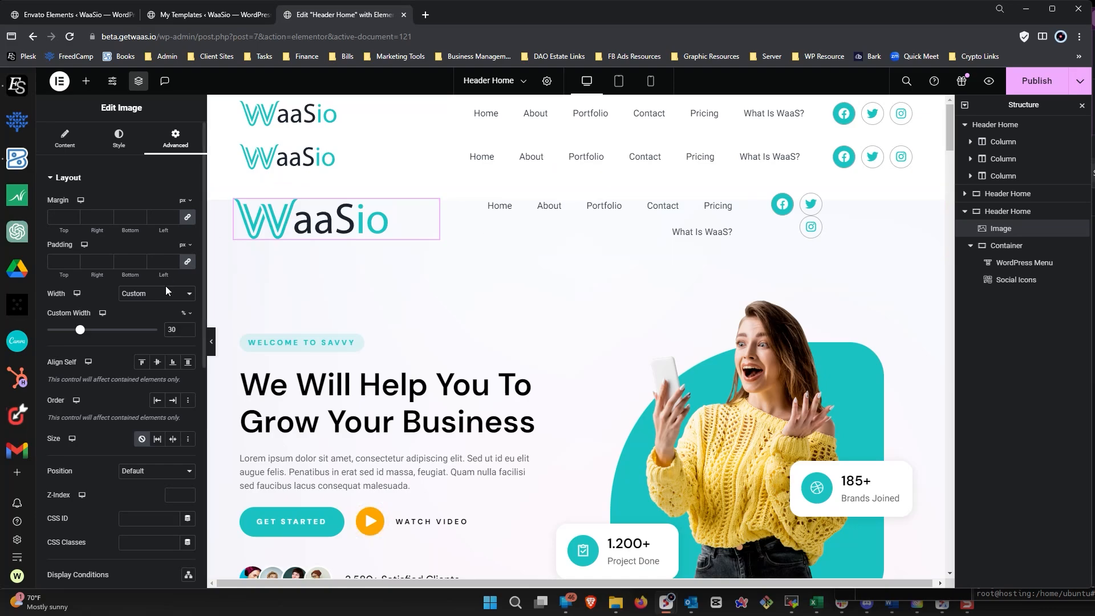
Reduce the logo image's width to 180 px
left_click(120, 139)
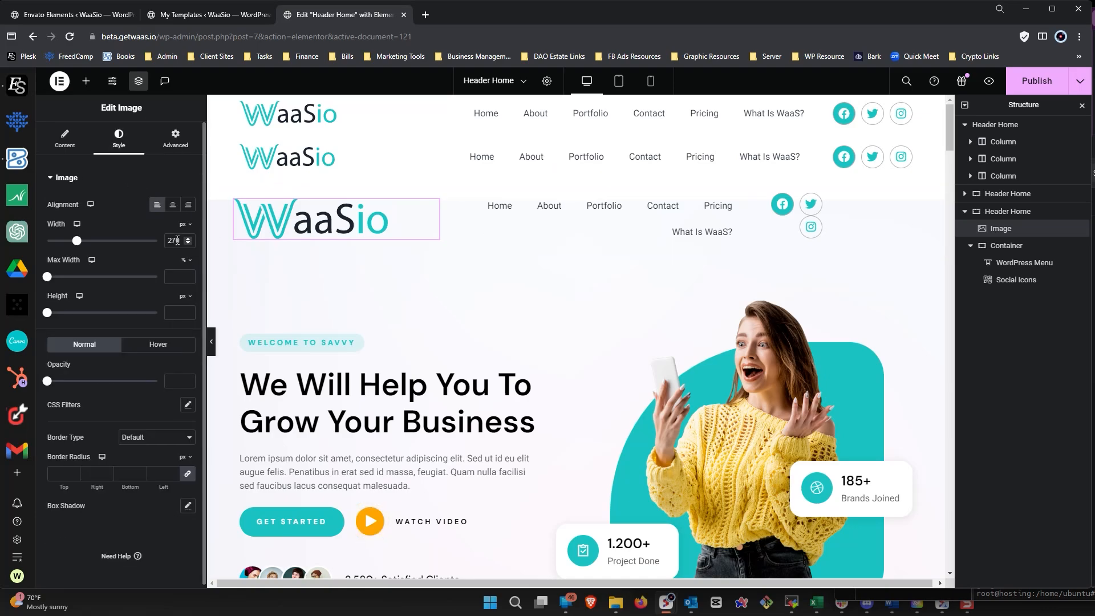
left_click_drag(188, 243, 188, 243)
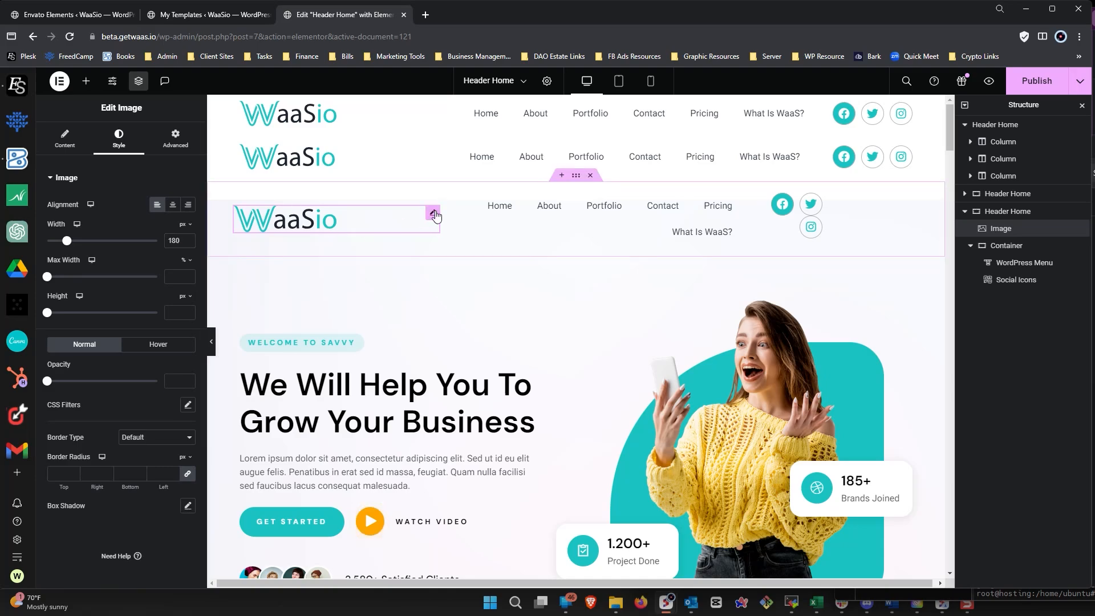
left_click(175, 139)
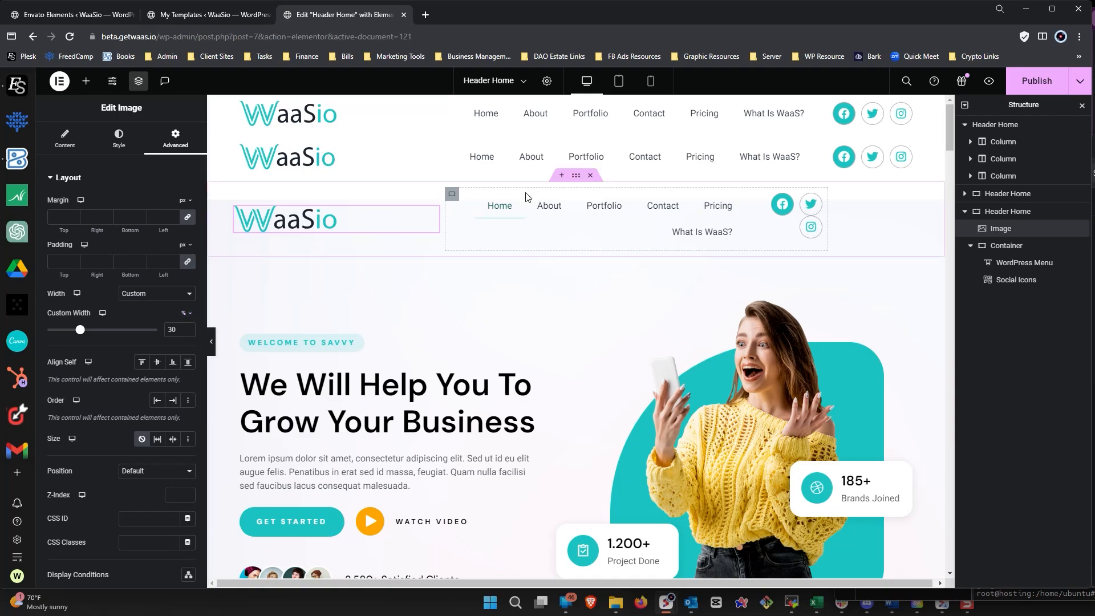
Set the width of the container holding the menu and social icons to 70% and justify its content to the end
left_click(451, 194)
double_click(171, 274)
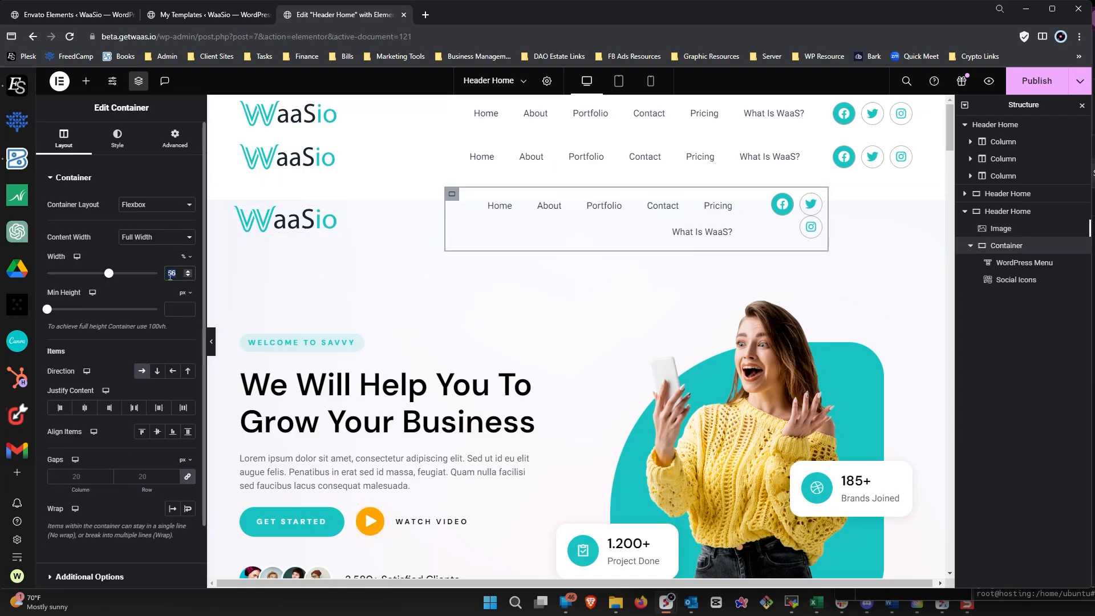
type("70")
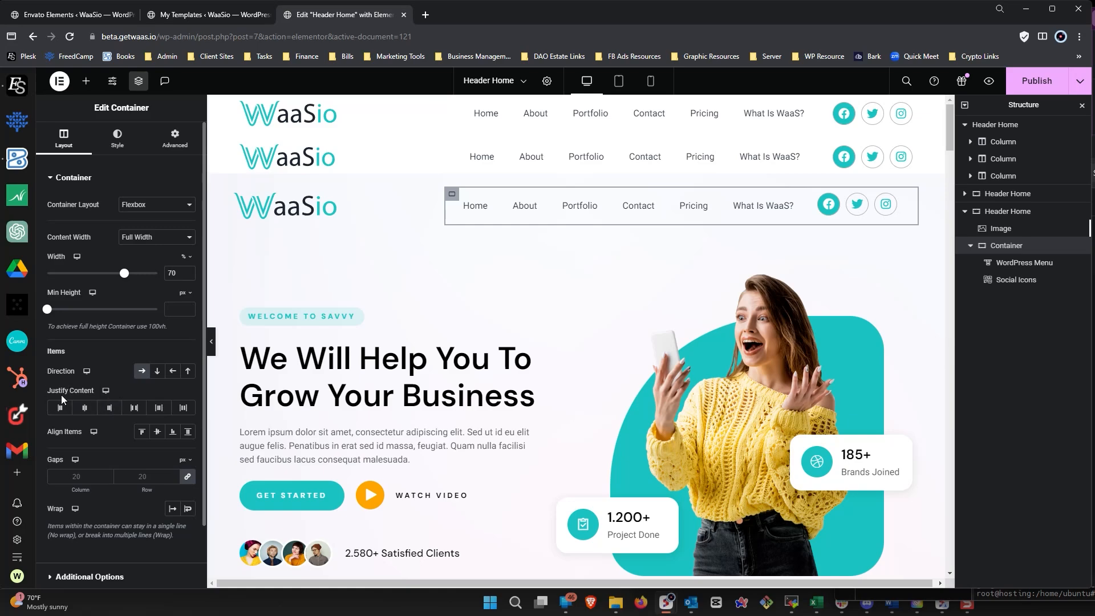
left_click(109, 412)
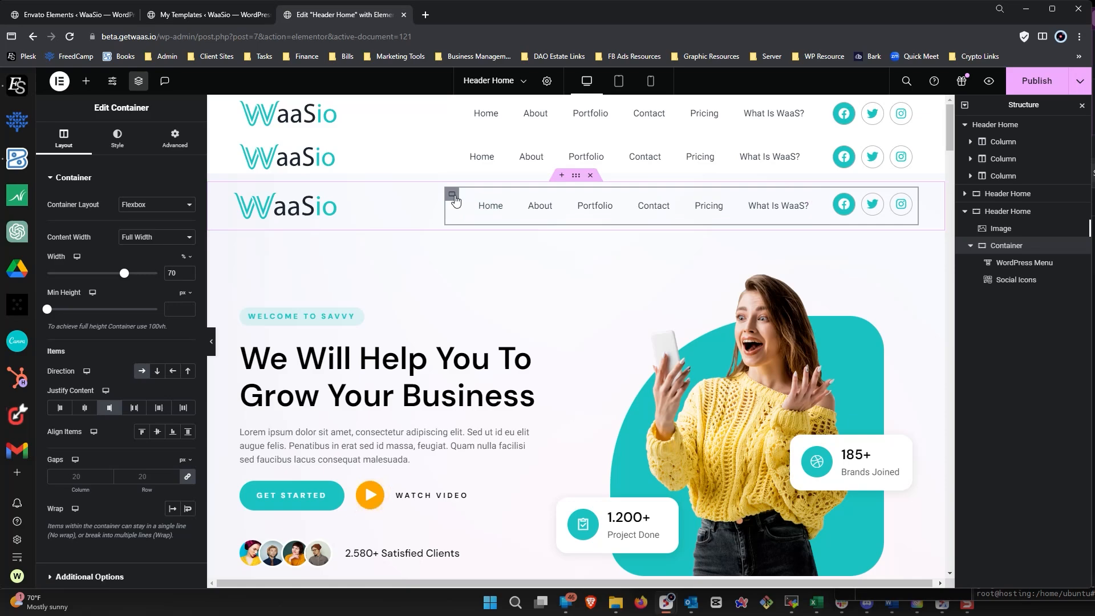
Try a padding of 0 on all sides of the menu container and clear the padding values again
left_click(175, 139)
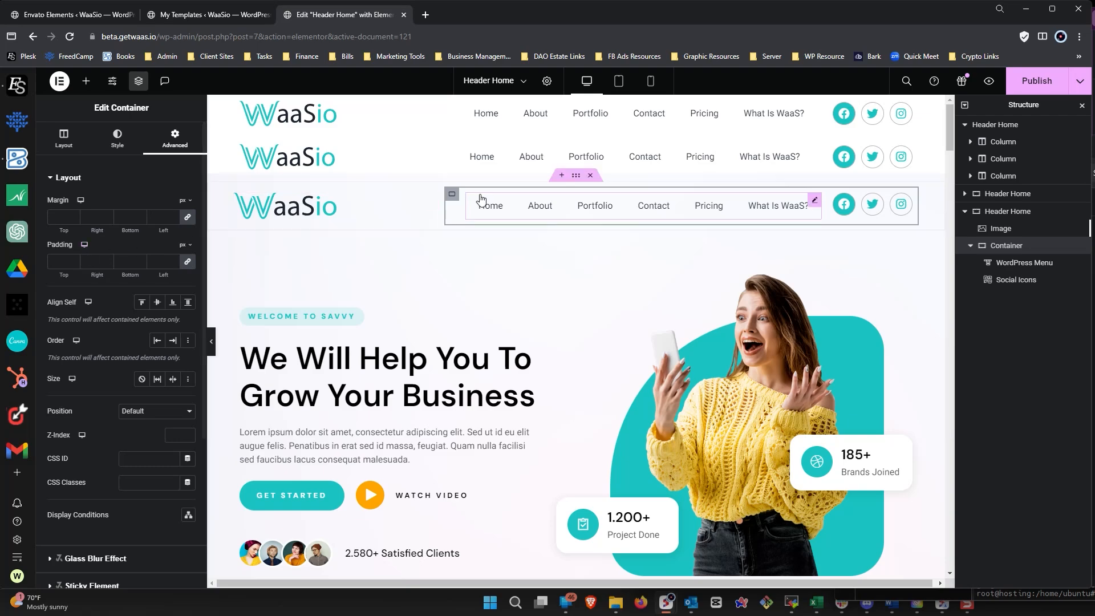
left_click(57, 262)
type("0")
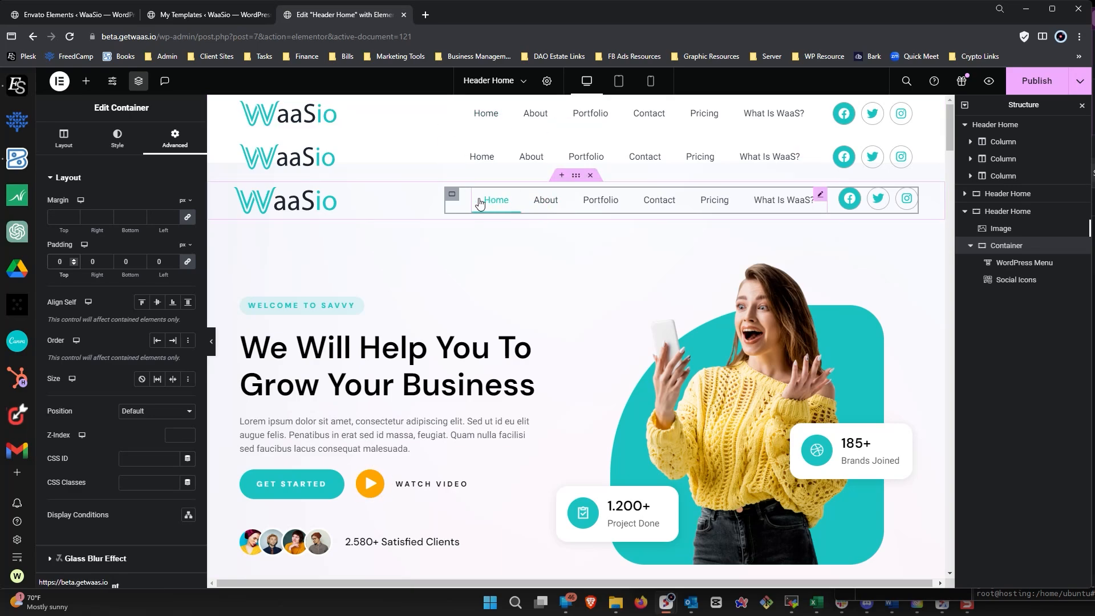
left_click(60, 261)
key("BackSpace")
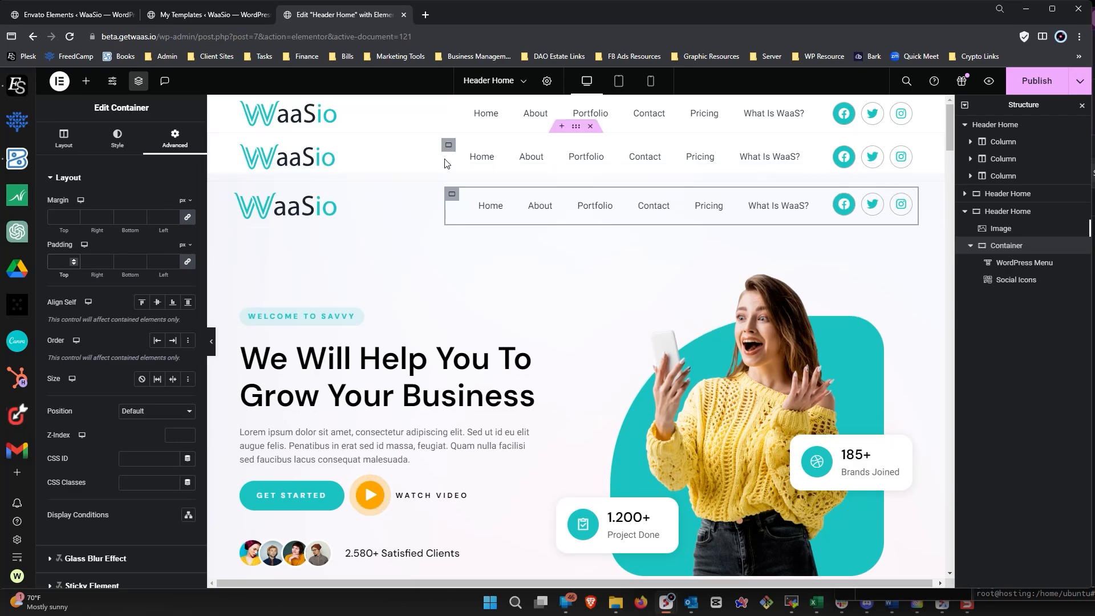
Delete the first converted header container and the original column-based header section
left_click(591, 126)
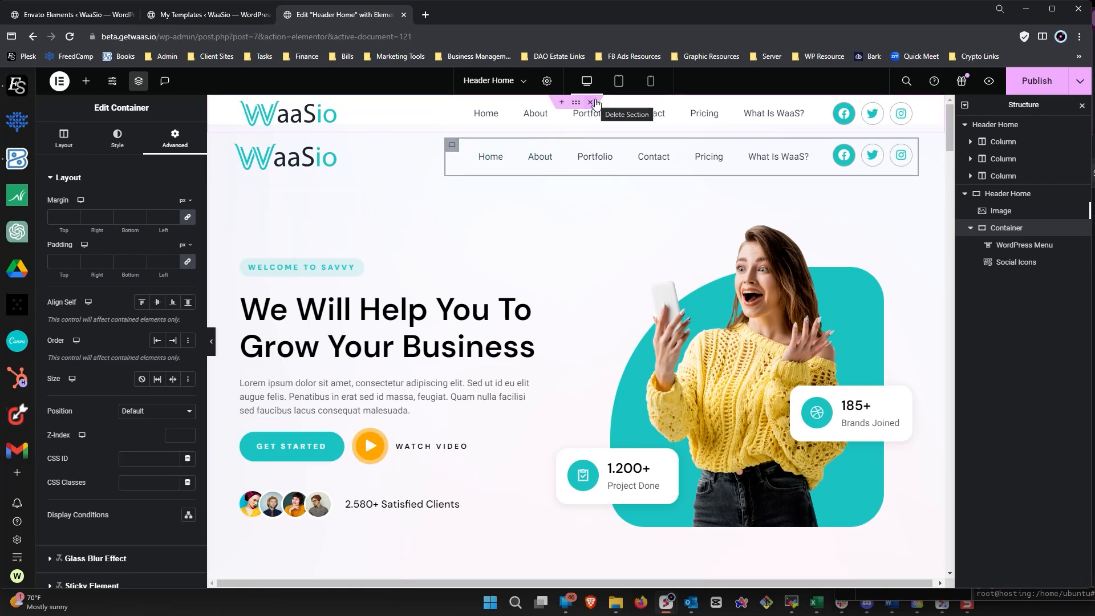
left_click(593, 102)
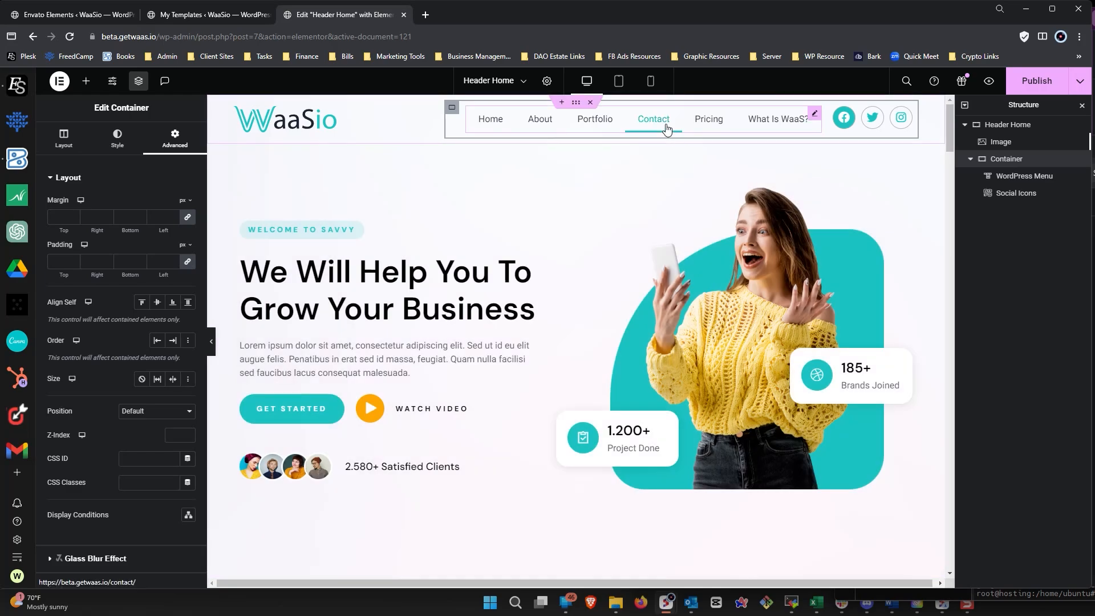
In tablet view, turn off Hide On Tablet Portrait for the social icons
left_click(618, 84)
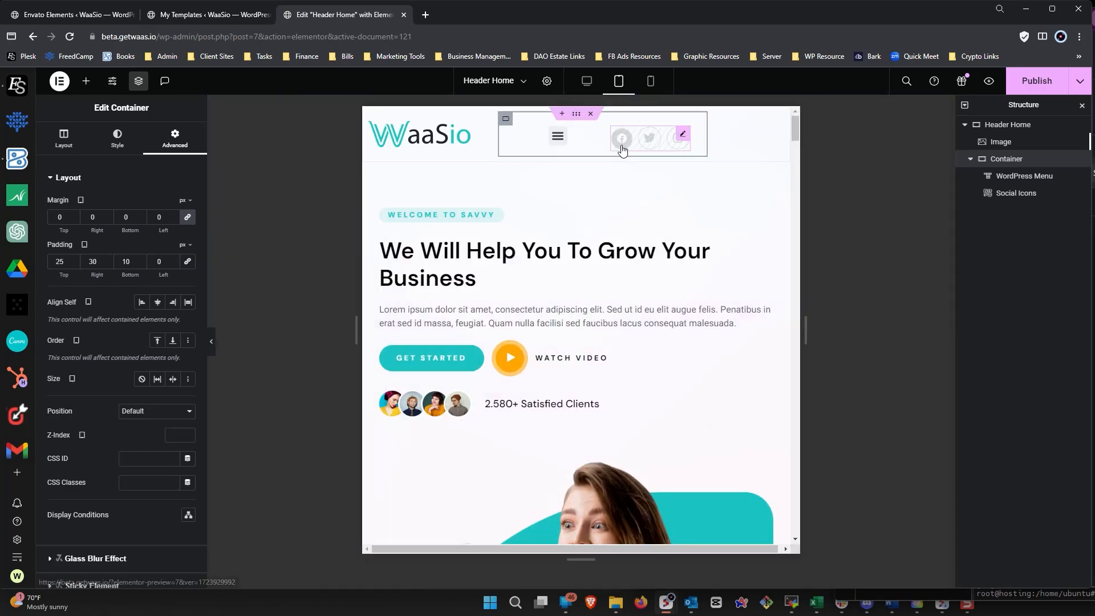
left_click(683, 136)
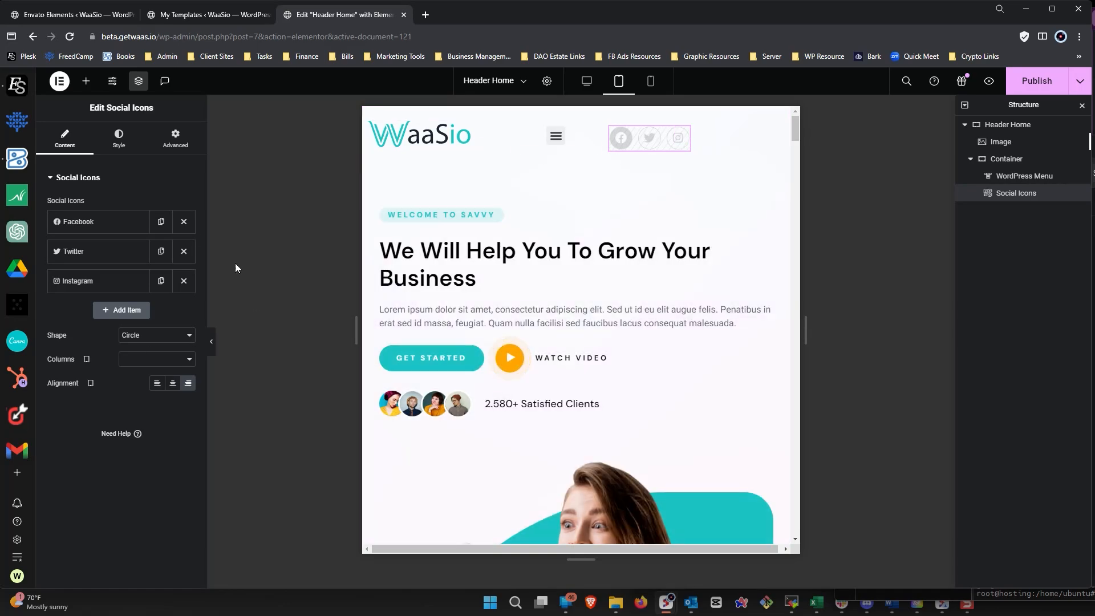
left_click(175, 138)
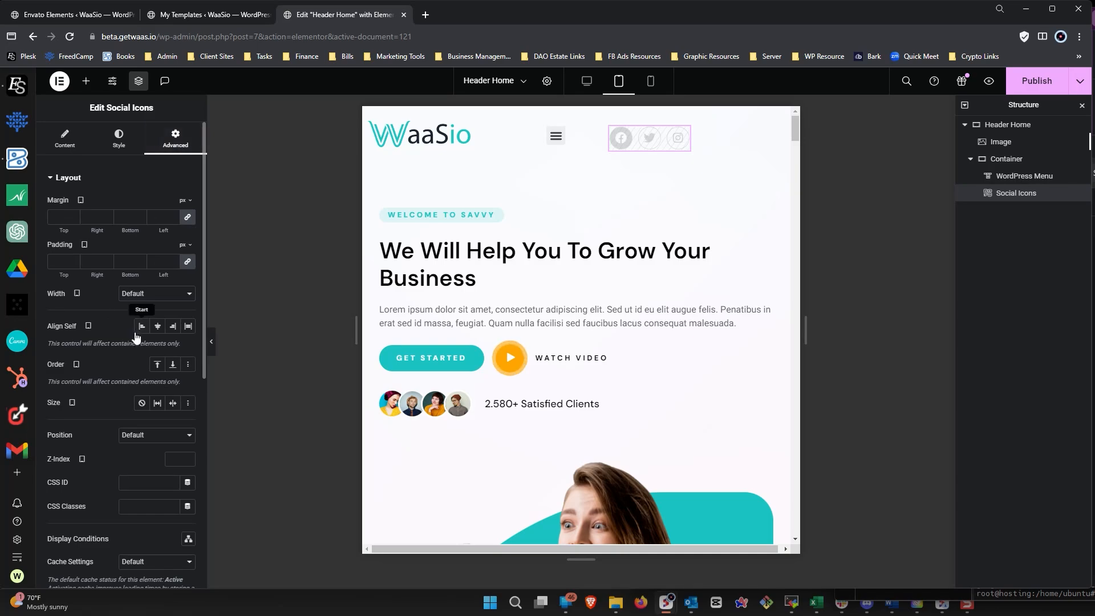
scroll(133, 334, "down", 3)
scroll(120, 388, "down", 3)
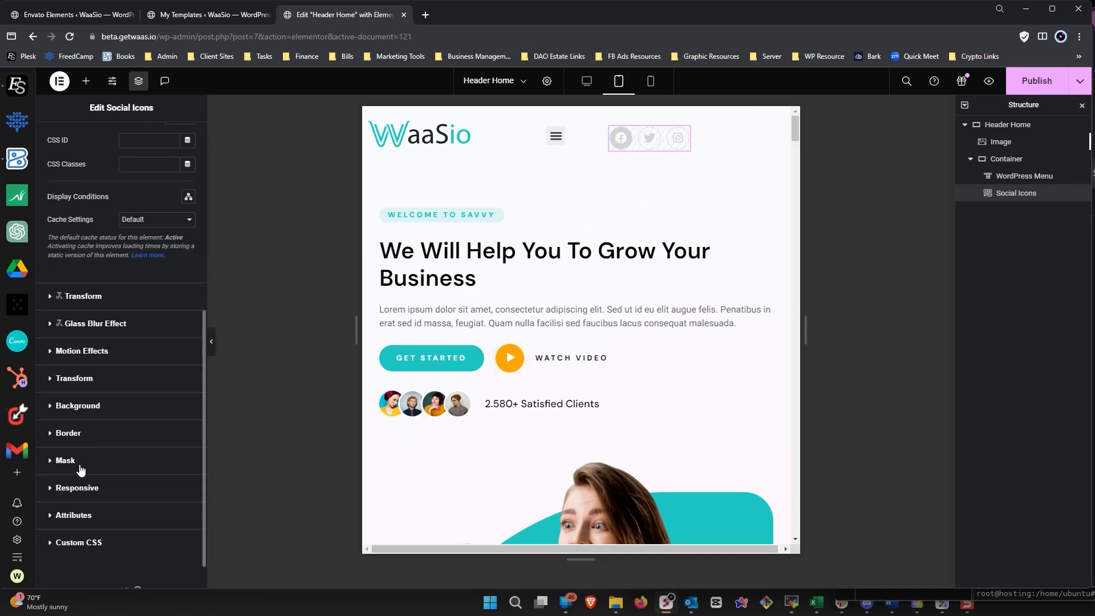
left_click(52, 490)
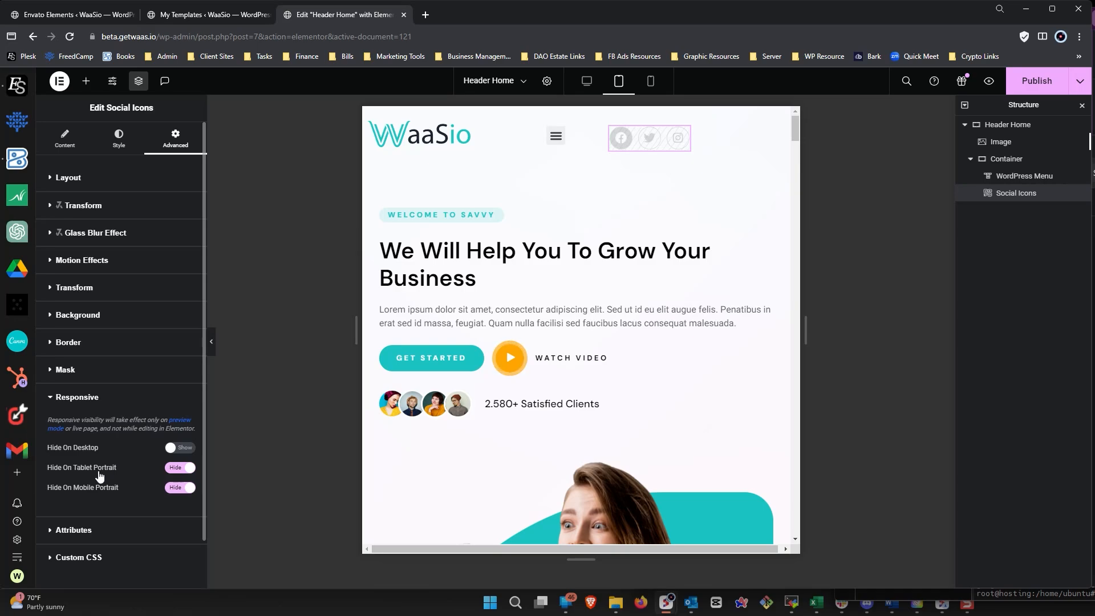
left_click(178, 469)
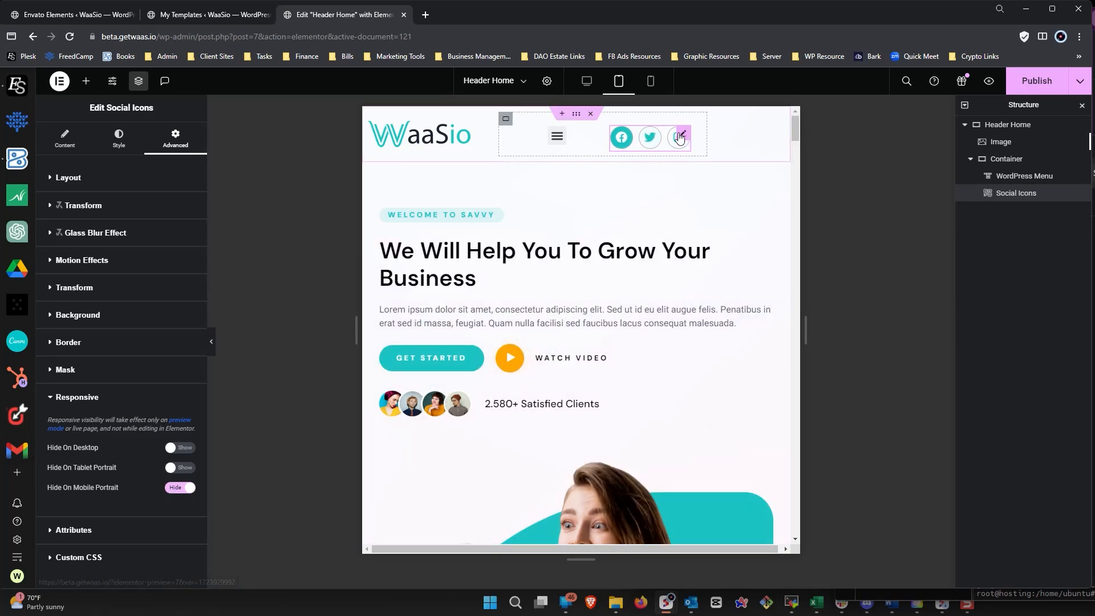
Try 70% as the menu container's tablet width and clear the tablet value so it inherits the desktop width
left_click(483, 130)
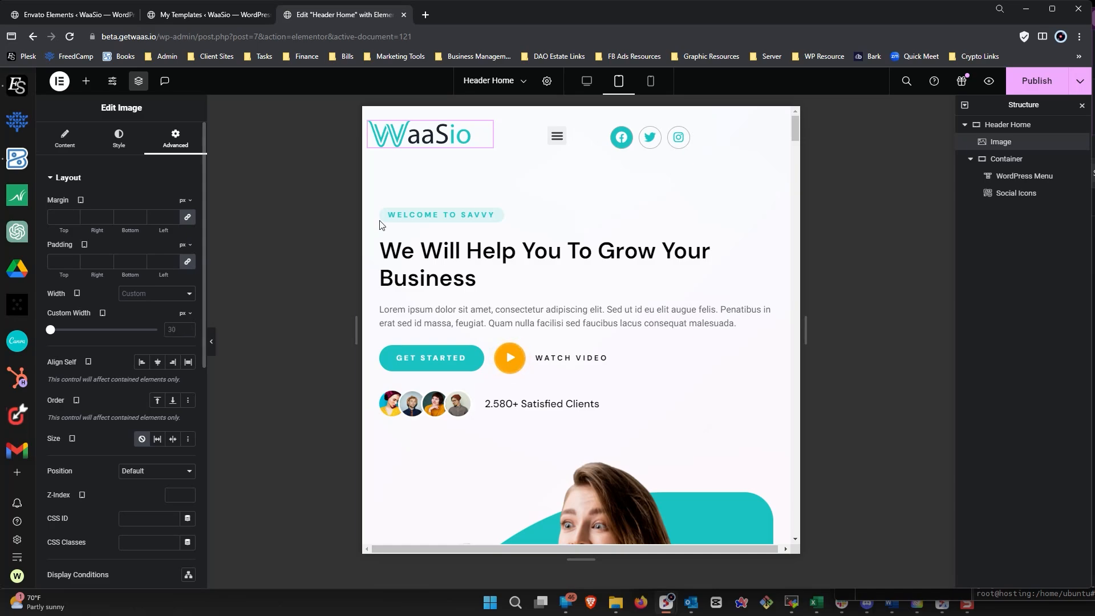
left_click(506, 120)
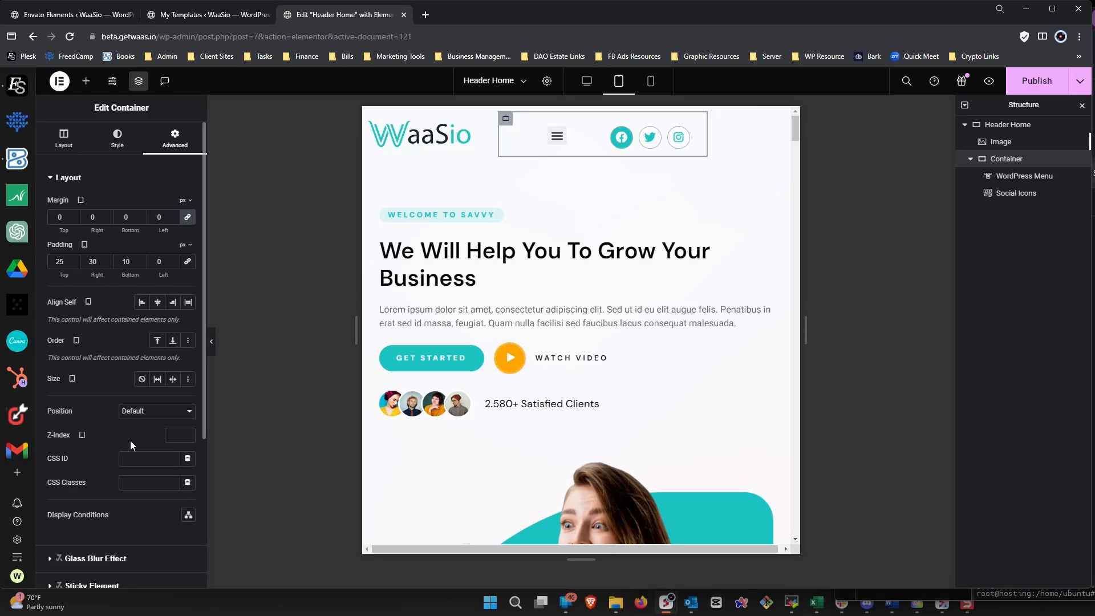
left_click(66, 143)
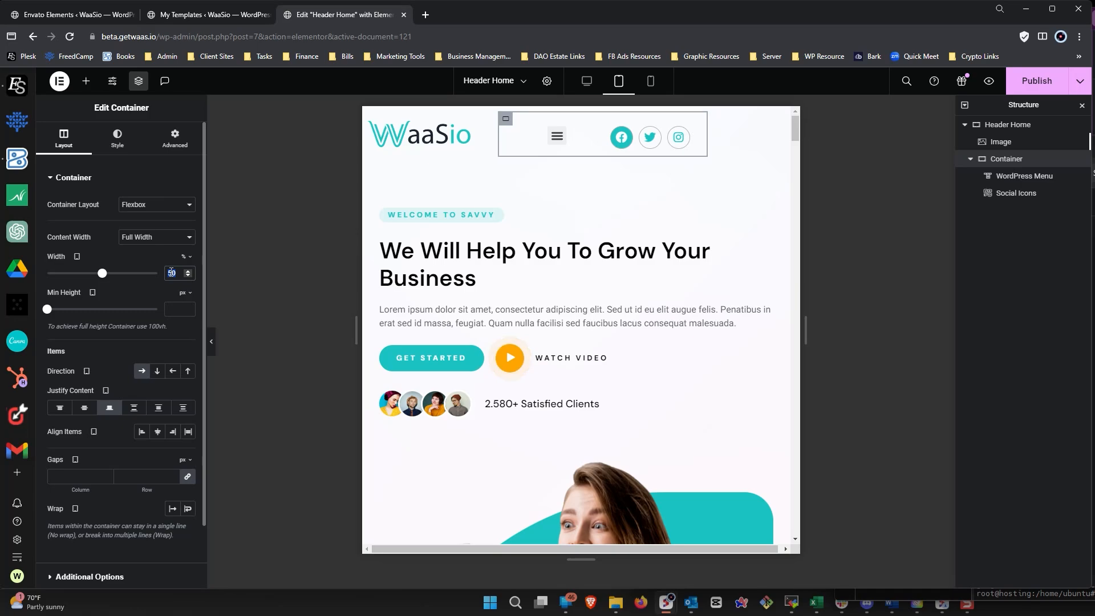
type("70")
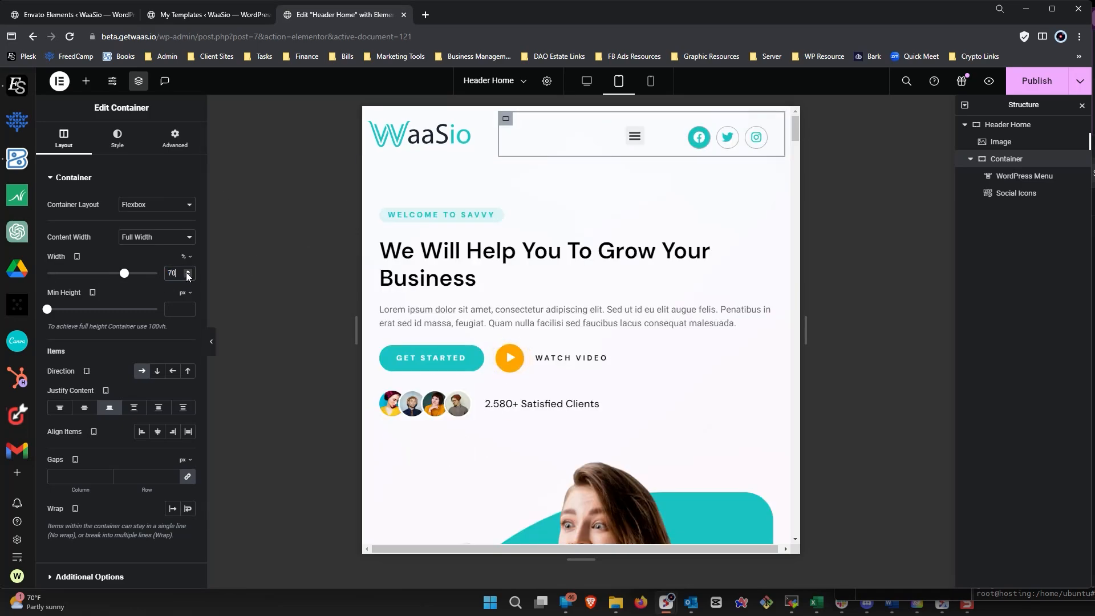
double_click(170, 278)
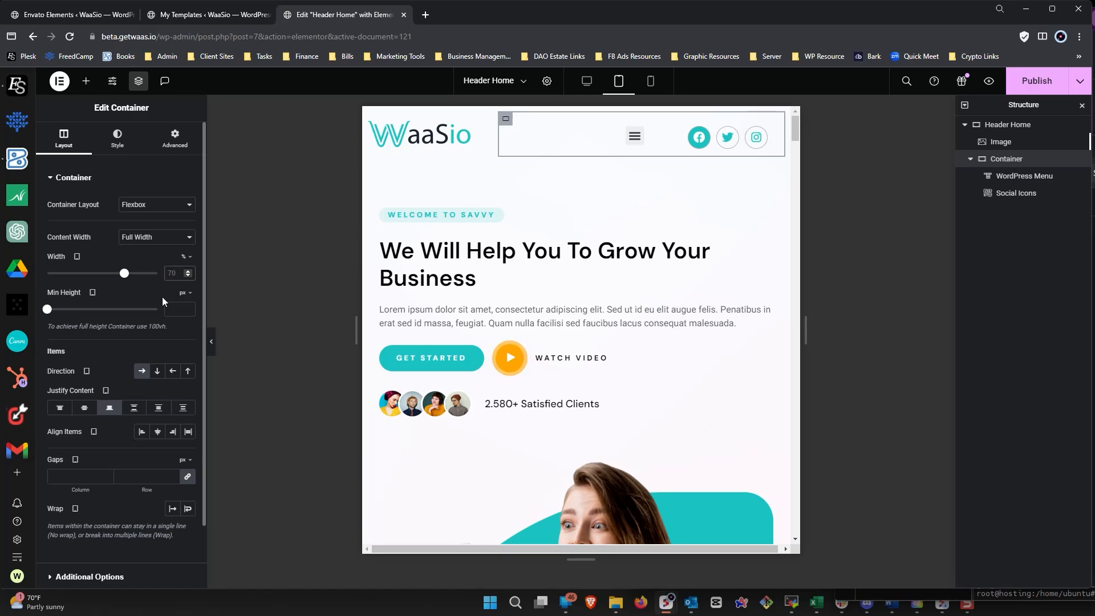
key("BackSpace")
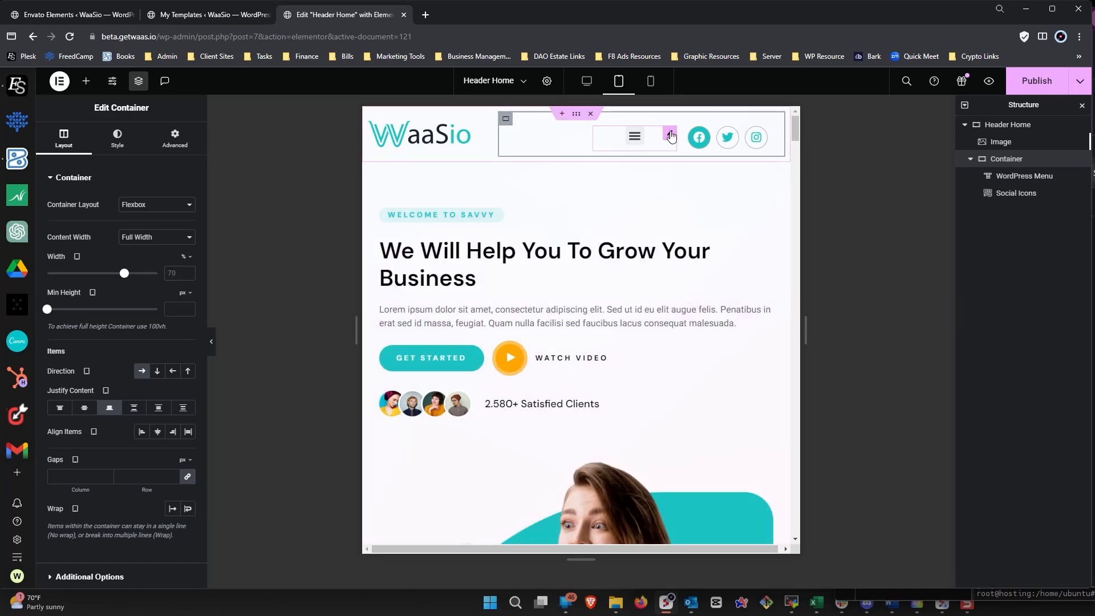
In tablet view, set the WordPress Menu's toggle button size to 30 px
left_click(634, 141)
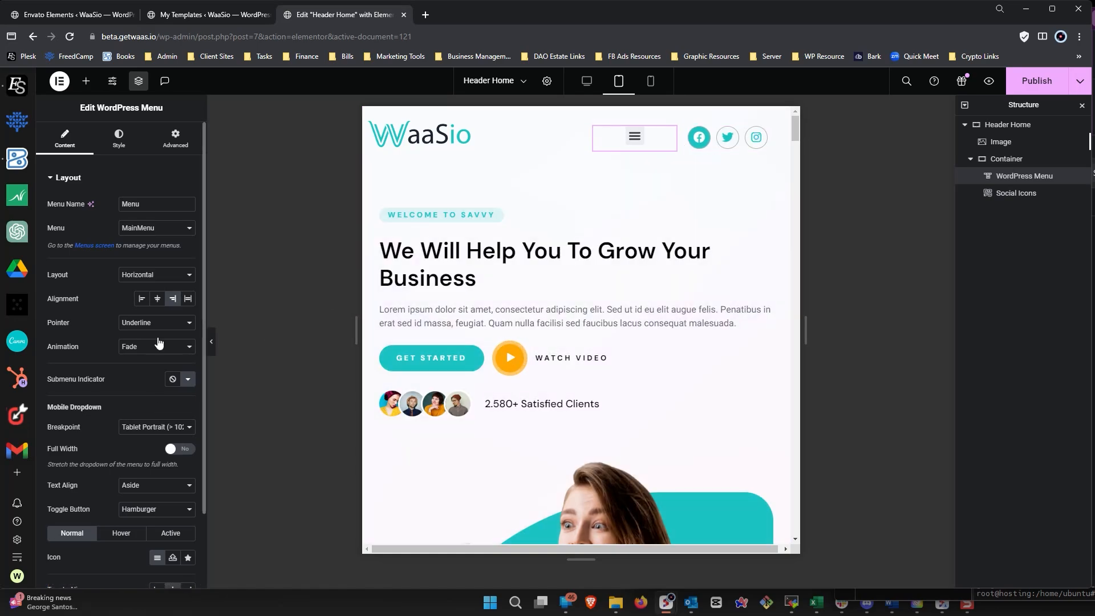
left_click(119, 147)
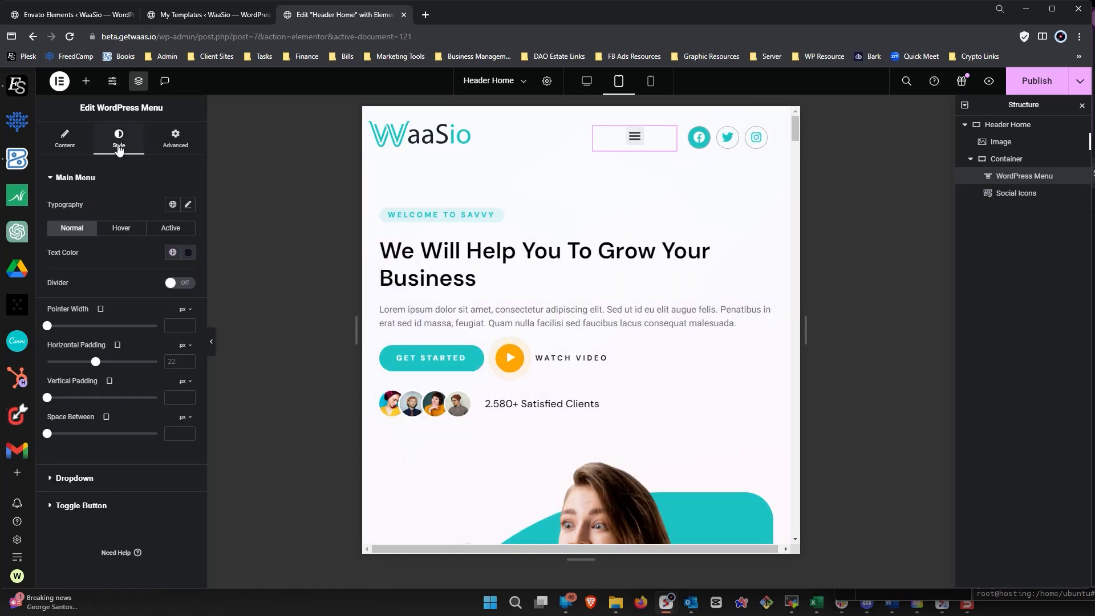
left_click(49, 506)
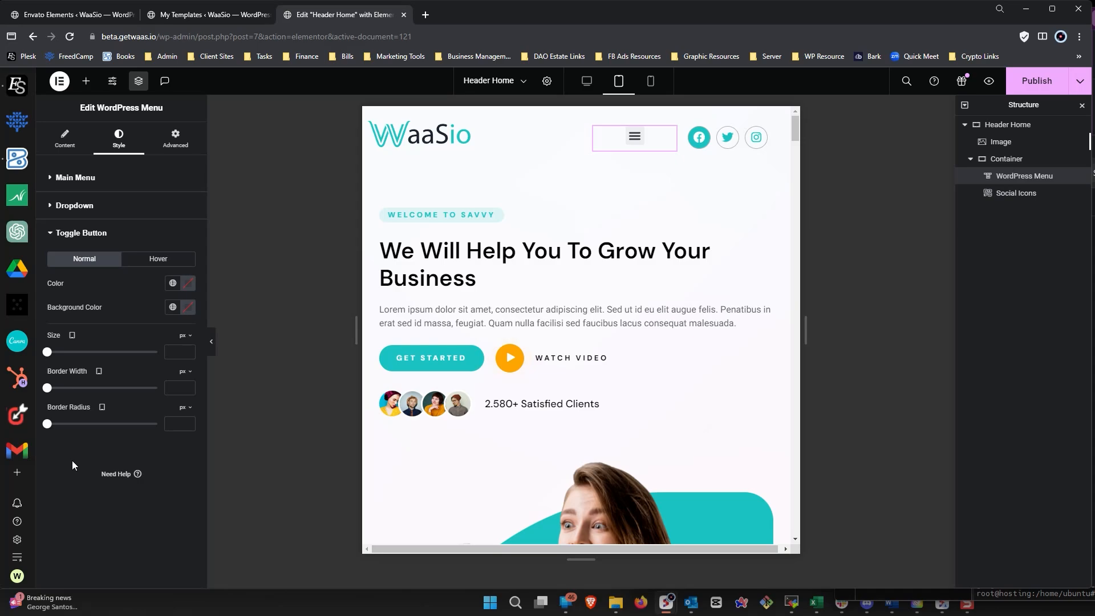
left_click_drag(48, 351, 67, 354)
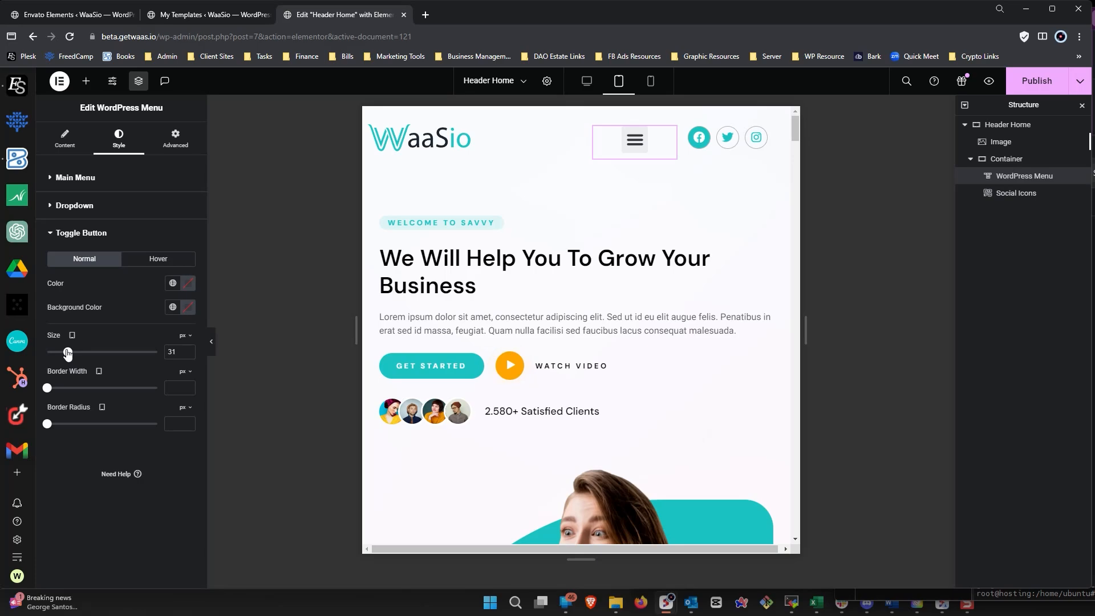
left_click(188, 355)
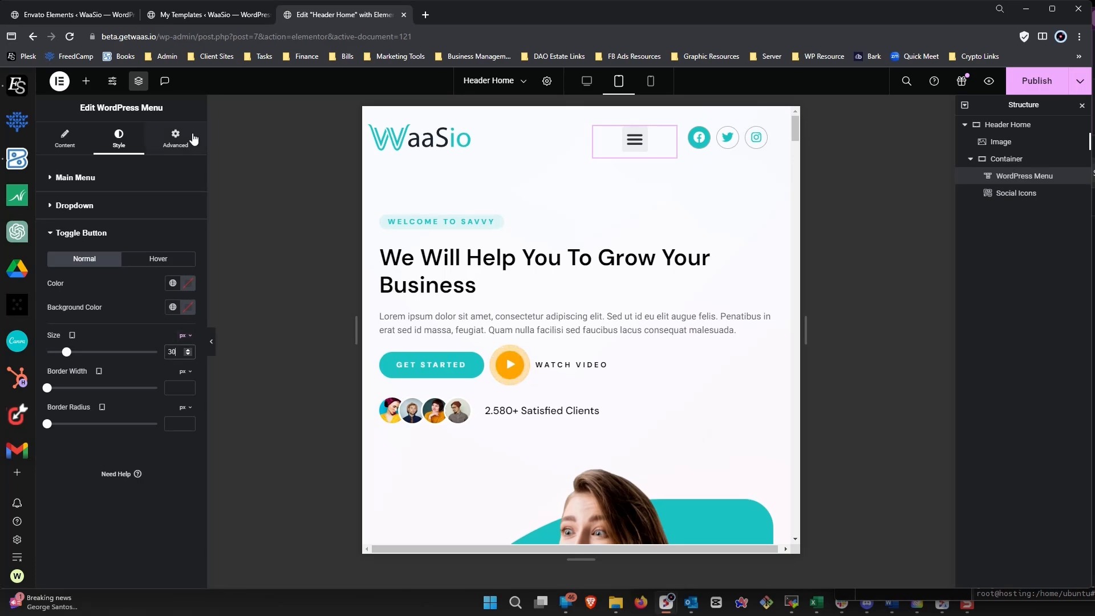
Set the WordPress Menu widget's tablet padding to 0 on all sides and check the parent container's margin and padding settings
left_click(174, 138)
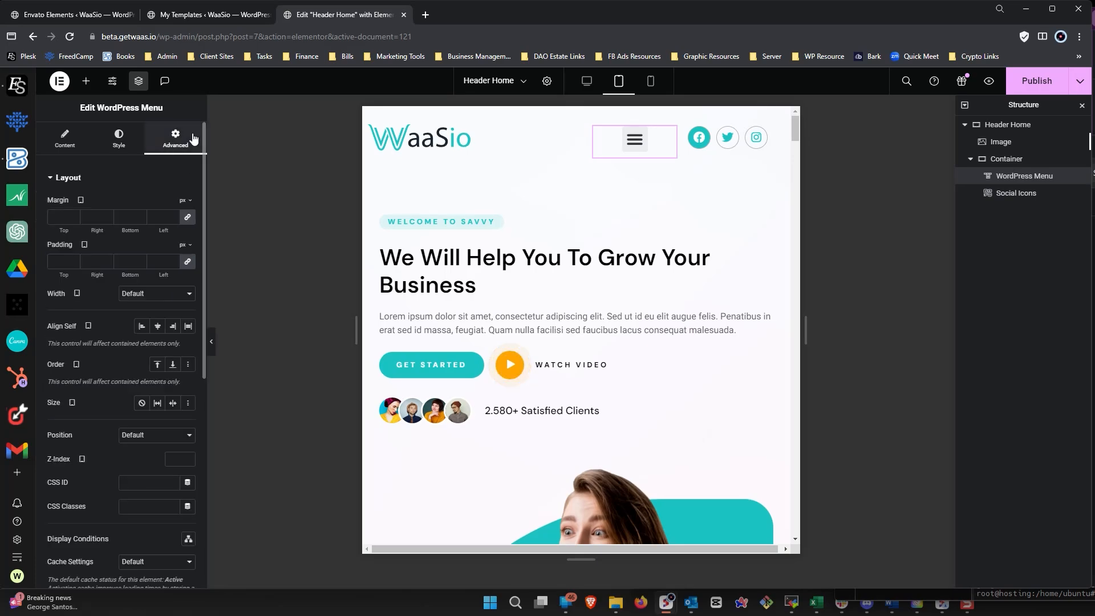
left_click(57, 262)
type("0")
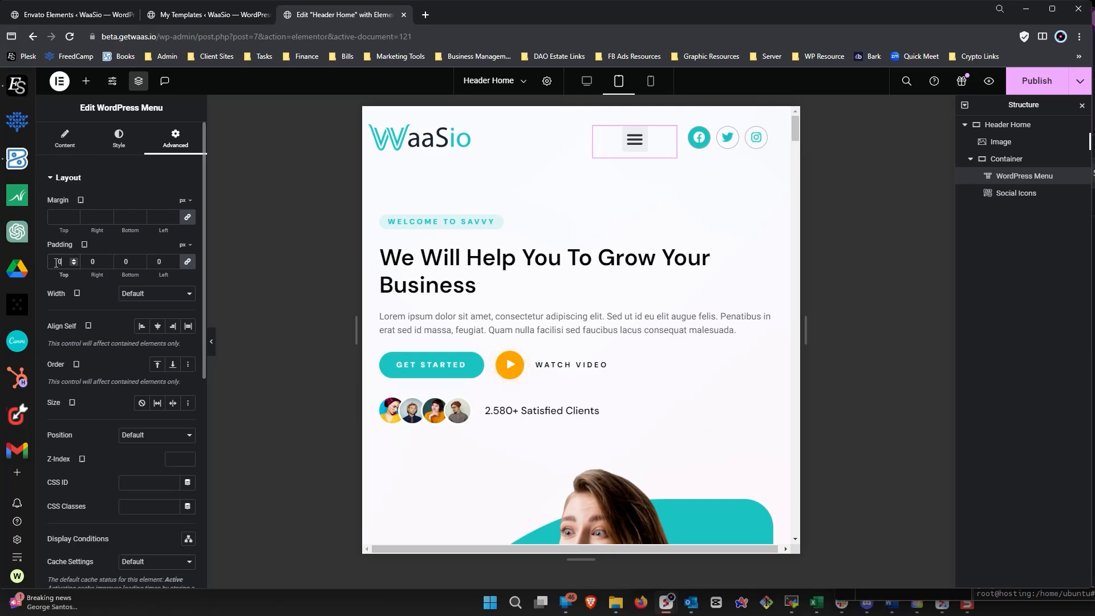
left_click(127, 137)
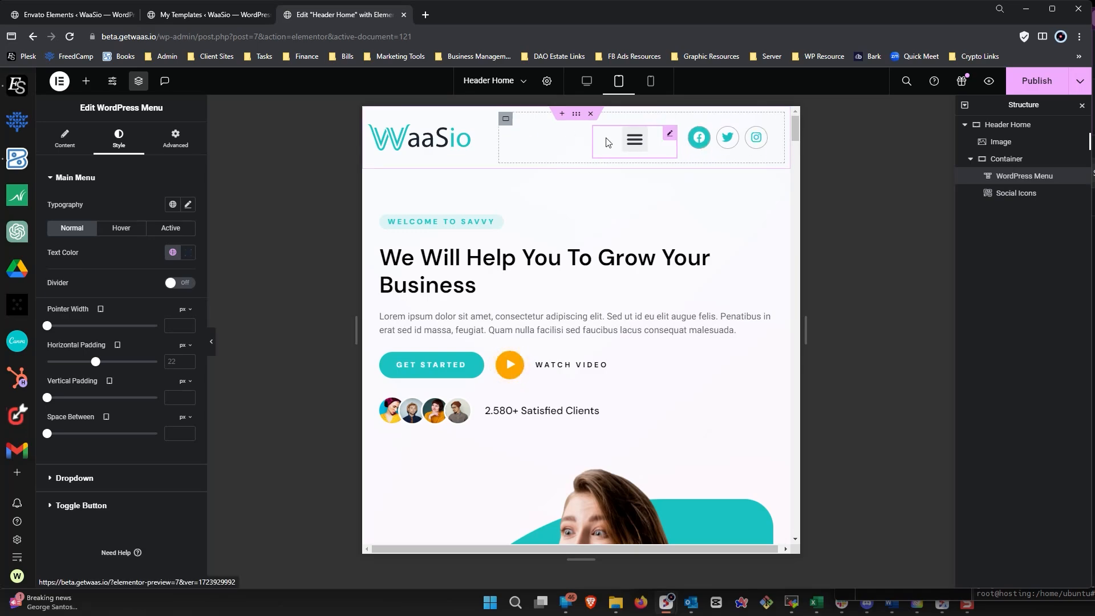
left_click(505, 119)
left_click(176, 139)
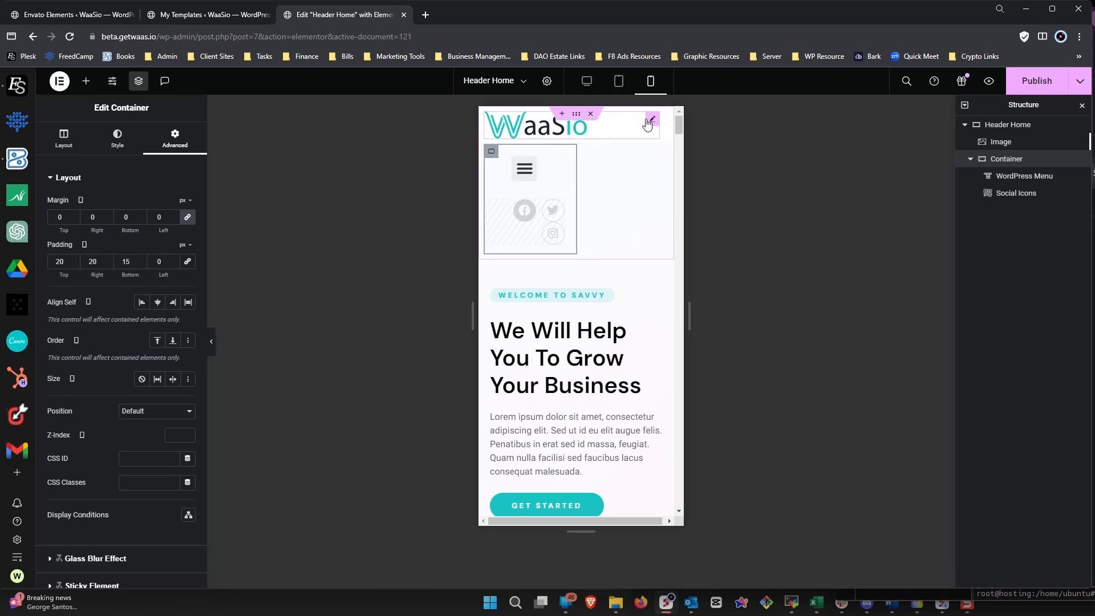
In mobile view, set the logo image's custom width to 80% and the menu container's width to 20%
left_click(651, 122)
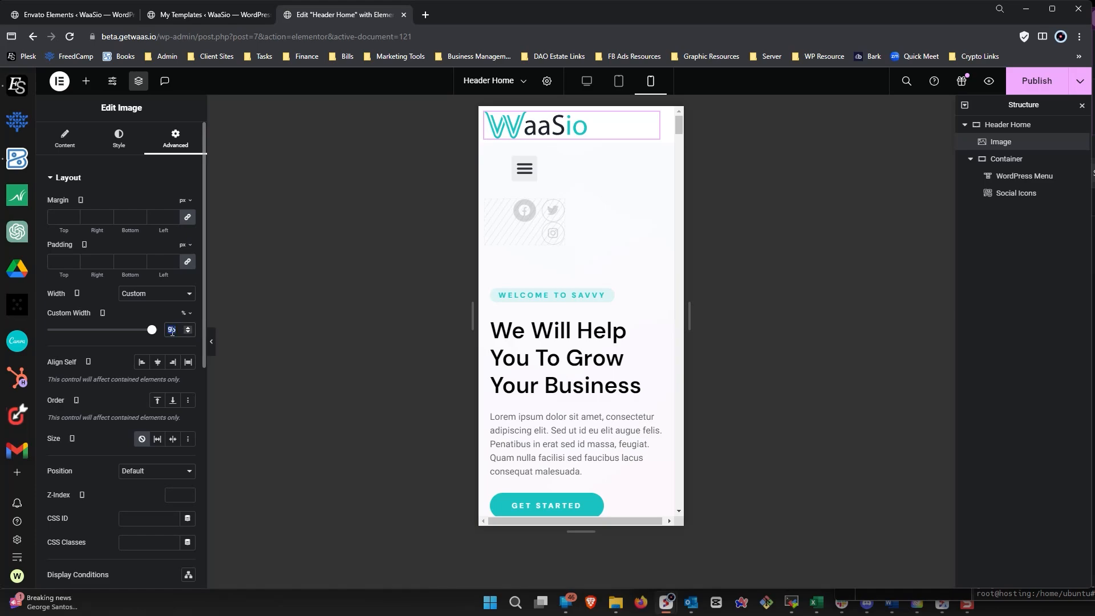
type("80")
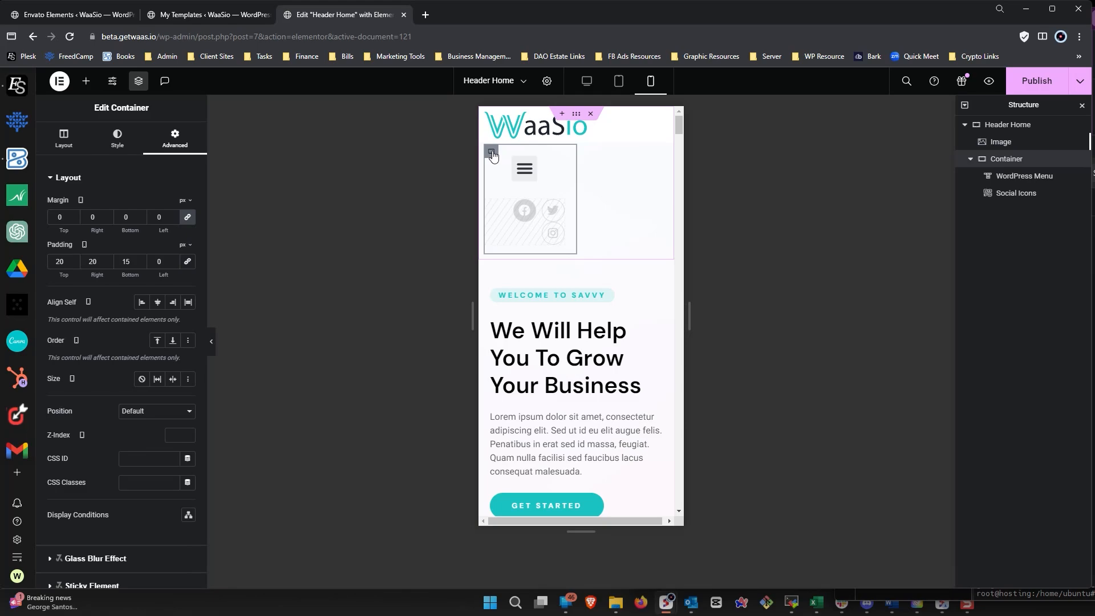
left_click(63, 138)
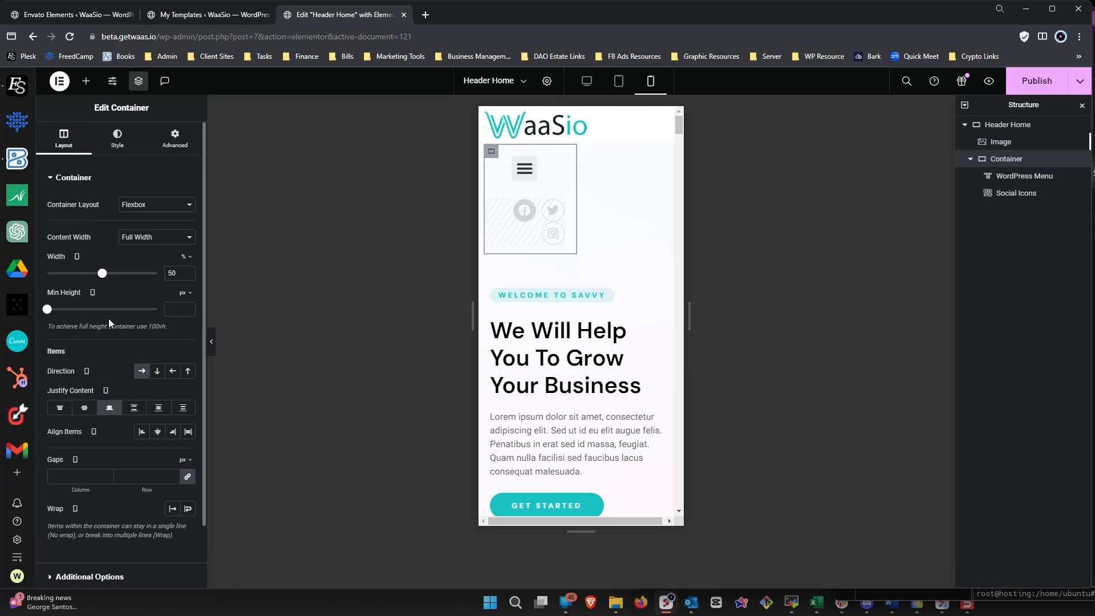
double_click(174, 273)
type("20")
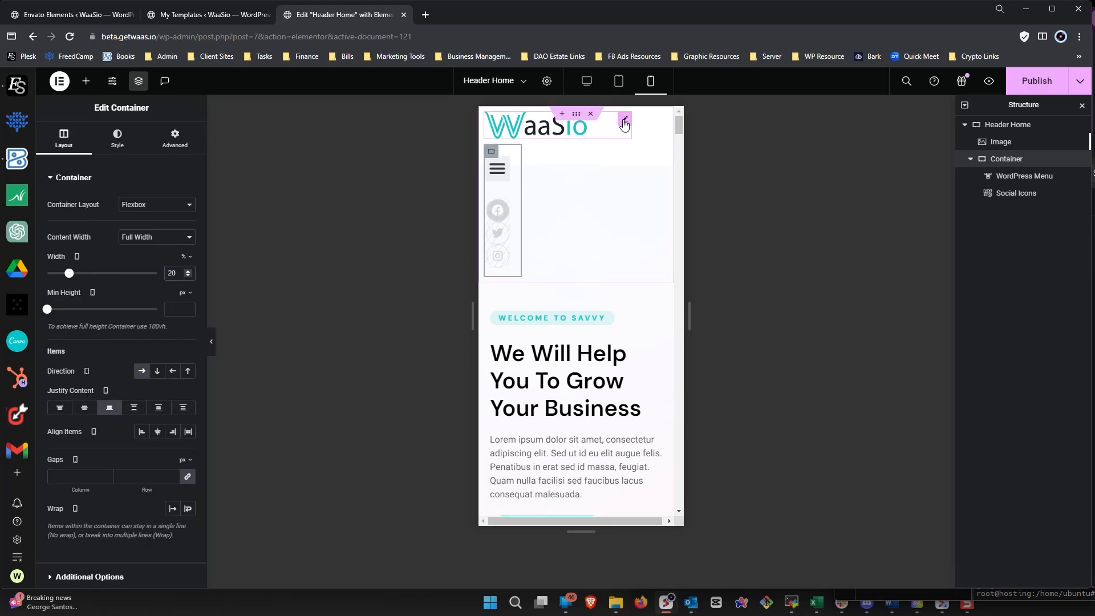
Set the logo image's mobile custom width to 75% and publish the header template
left_click(576, 114)
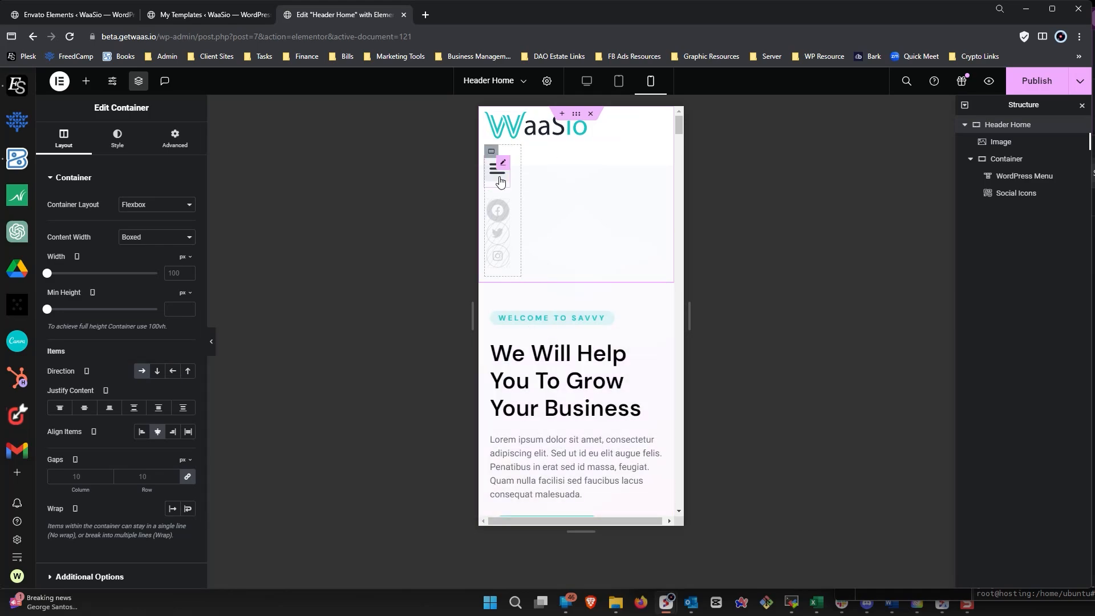
left_click(492, 153)
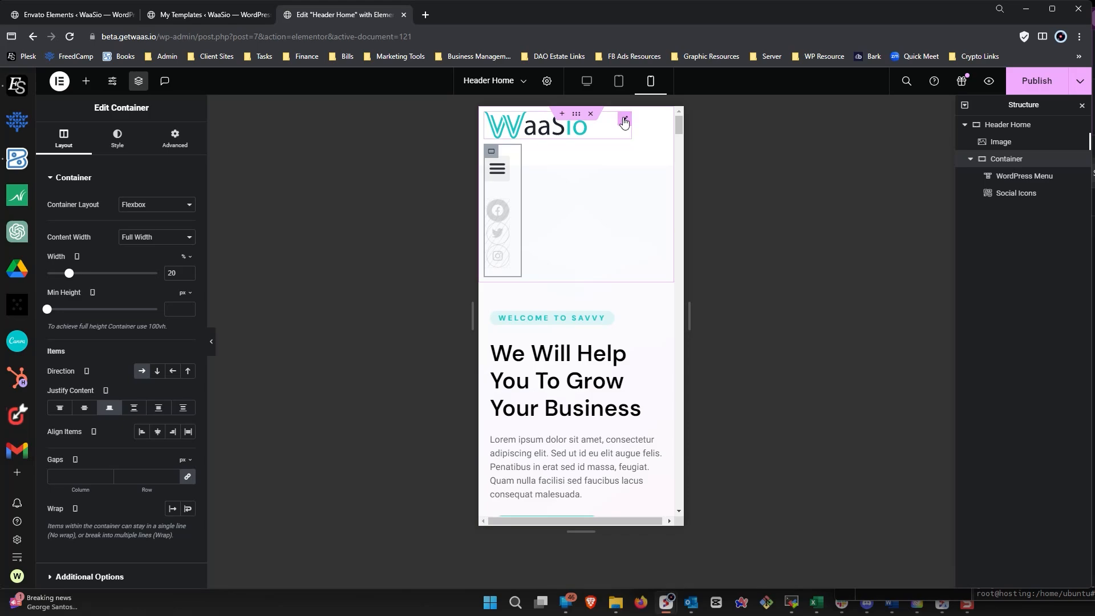
left_click(624, 122)
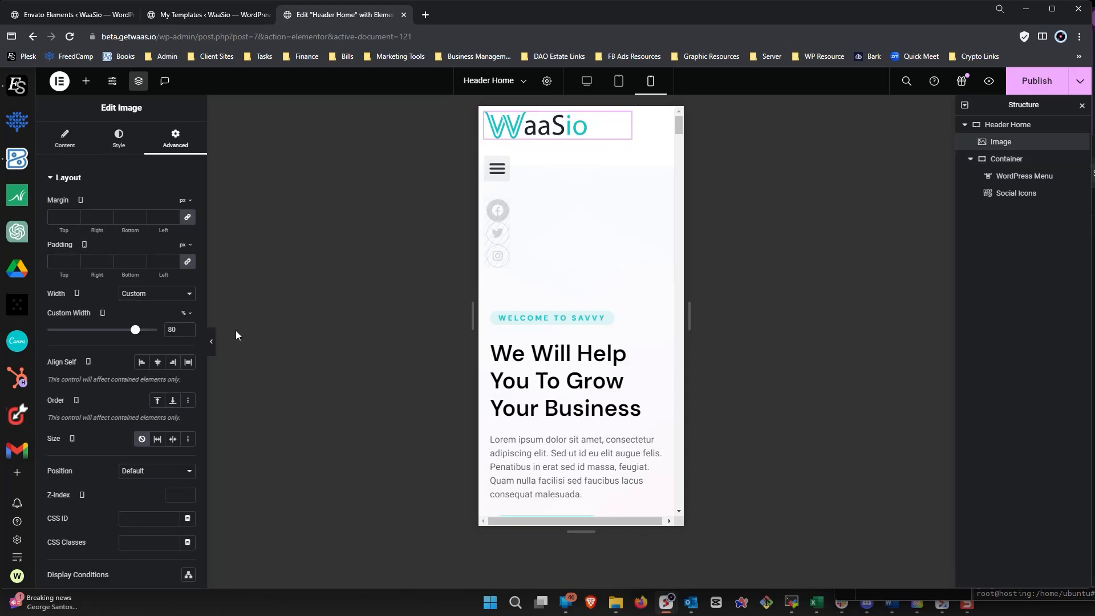
type("75")
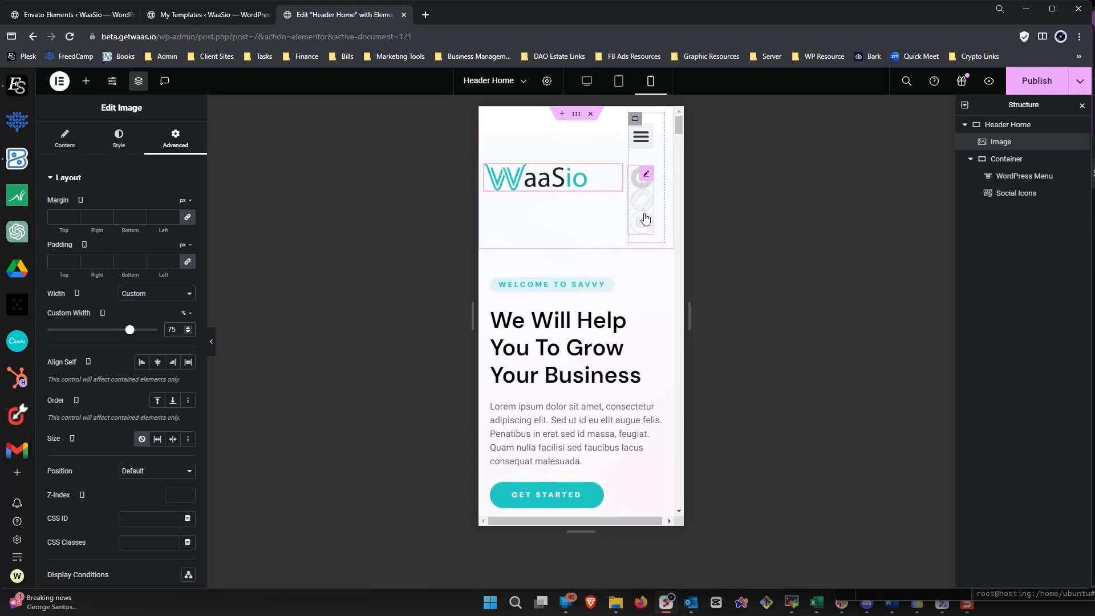
left_click(635, 118)
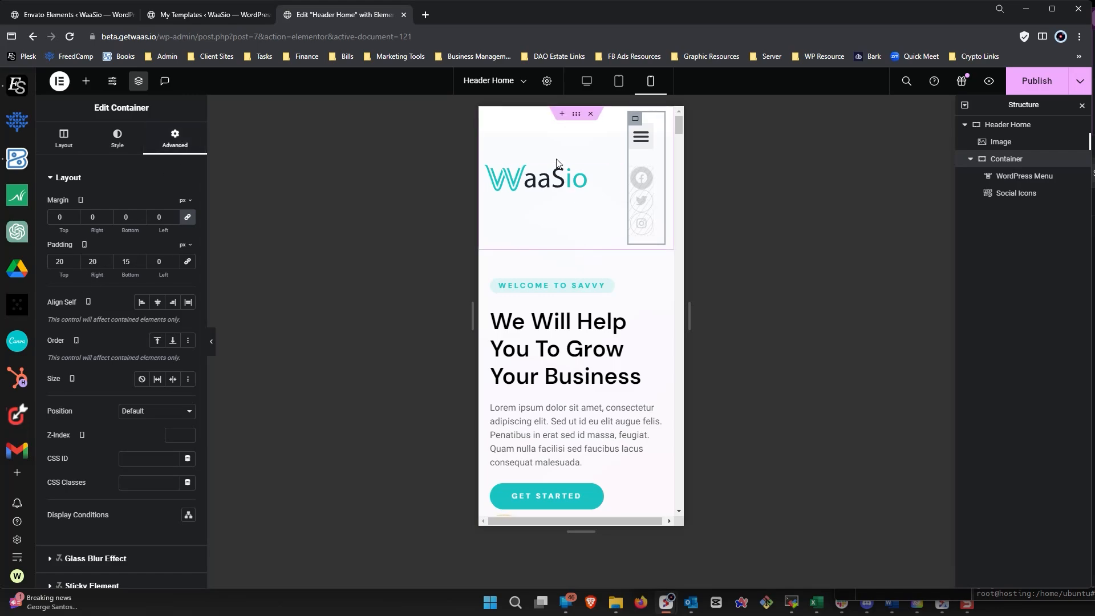
left_click(1049, 92)
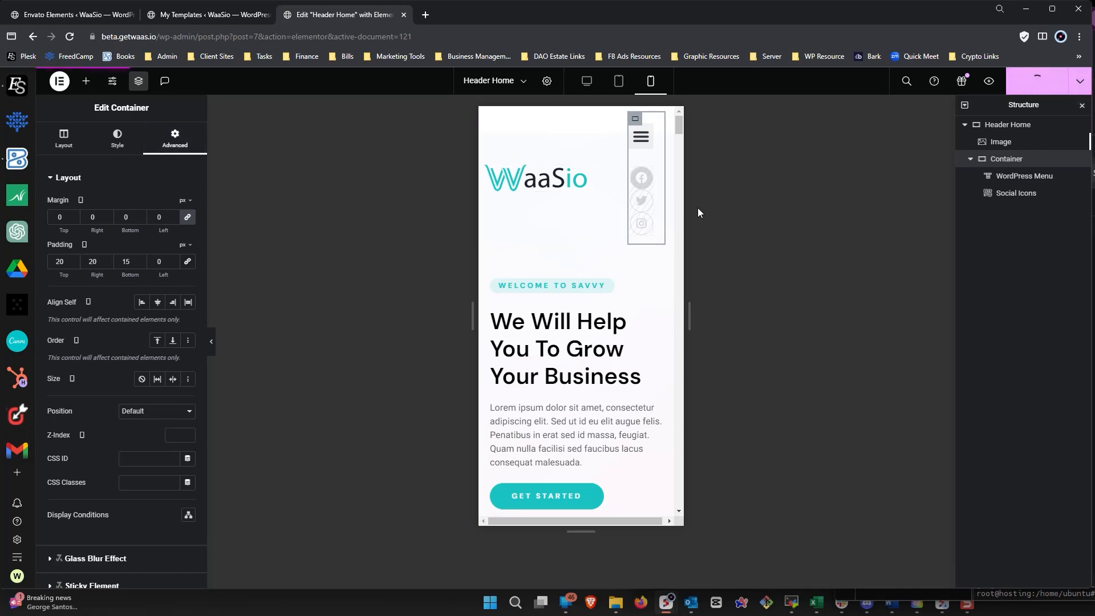